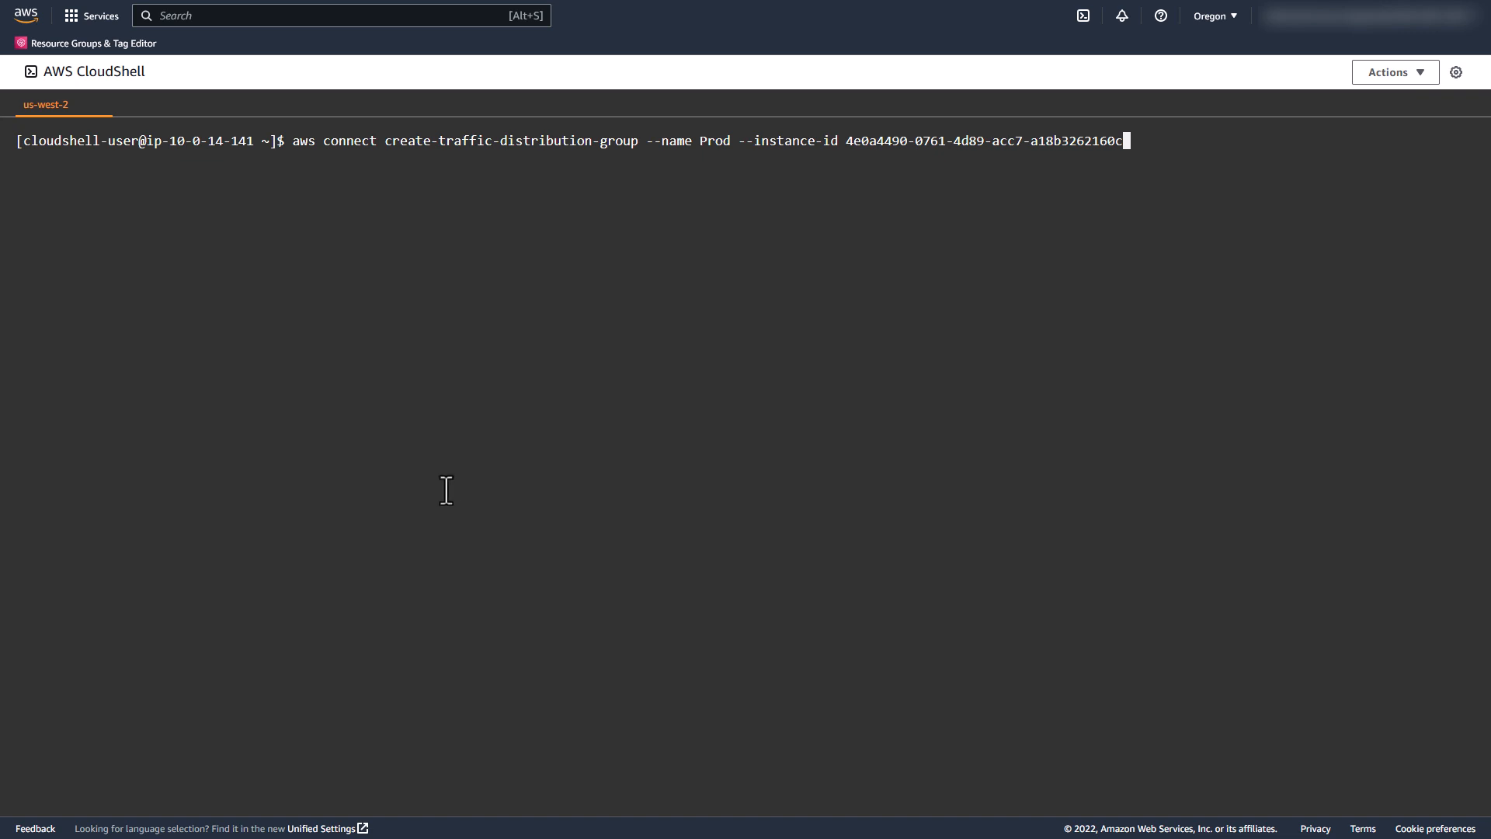
Step: Create the traffic distribution group Prod for the Connect instance and check its status twice with describe-traffic-distribution-group
key(Return)
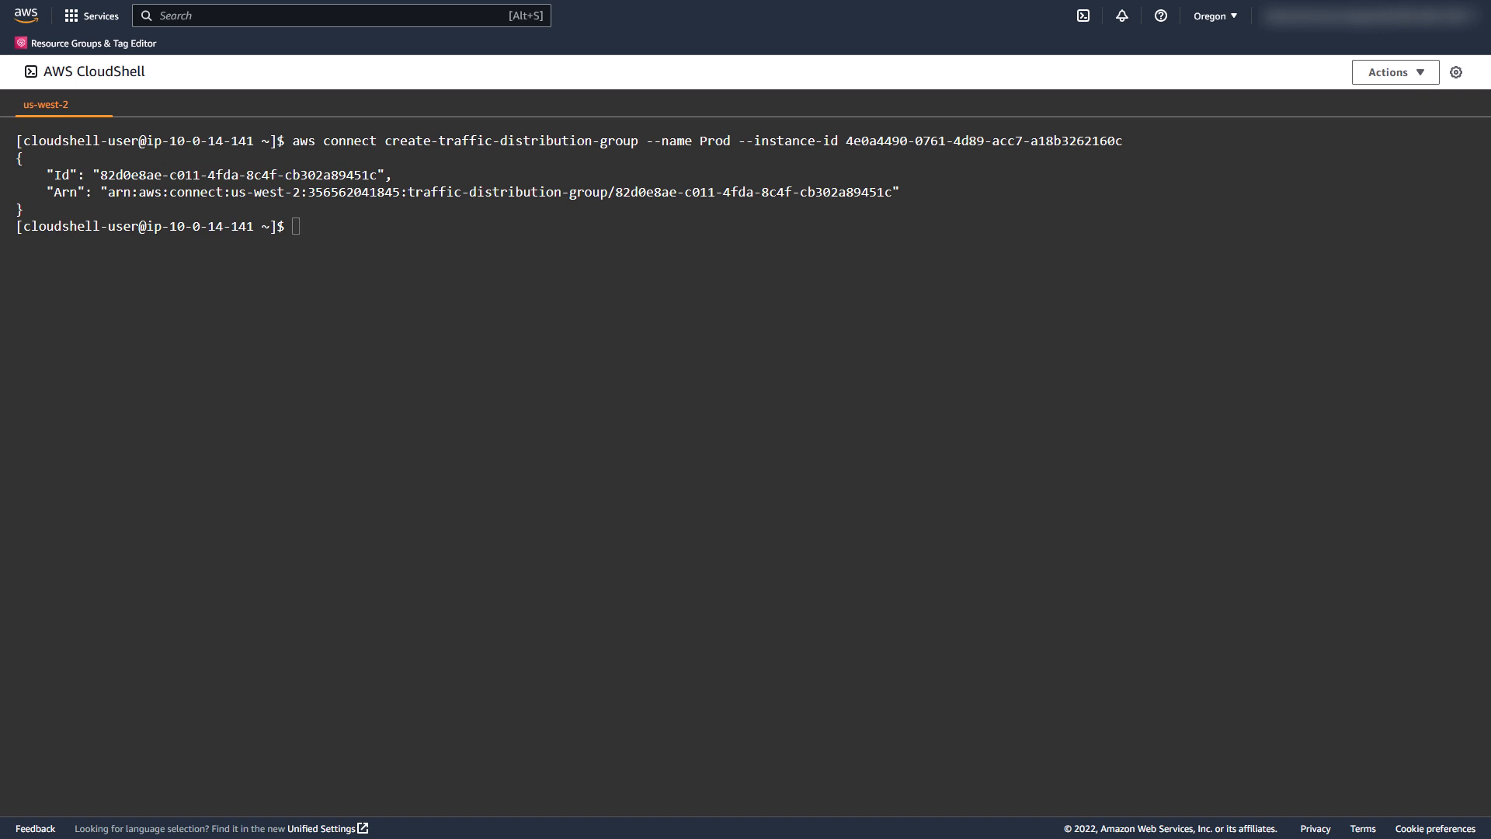
text(aws connect describe-traffic-distribution-group --traffic-distribution-group-id 82d0e8ae-c011-4fda-8c4f-cb302a89451c)
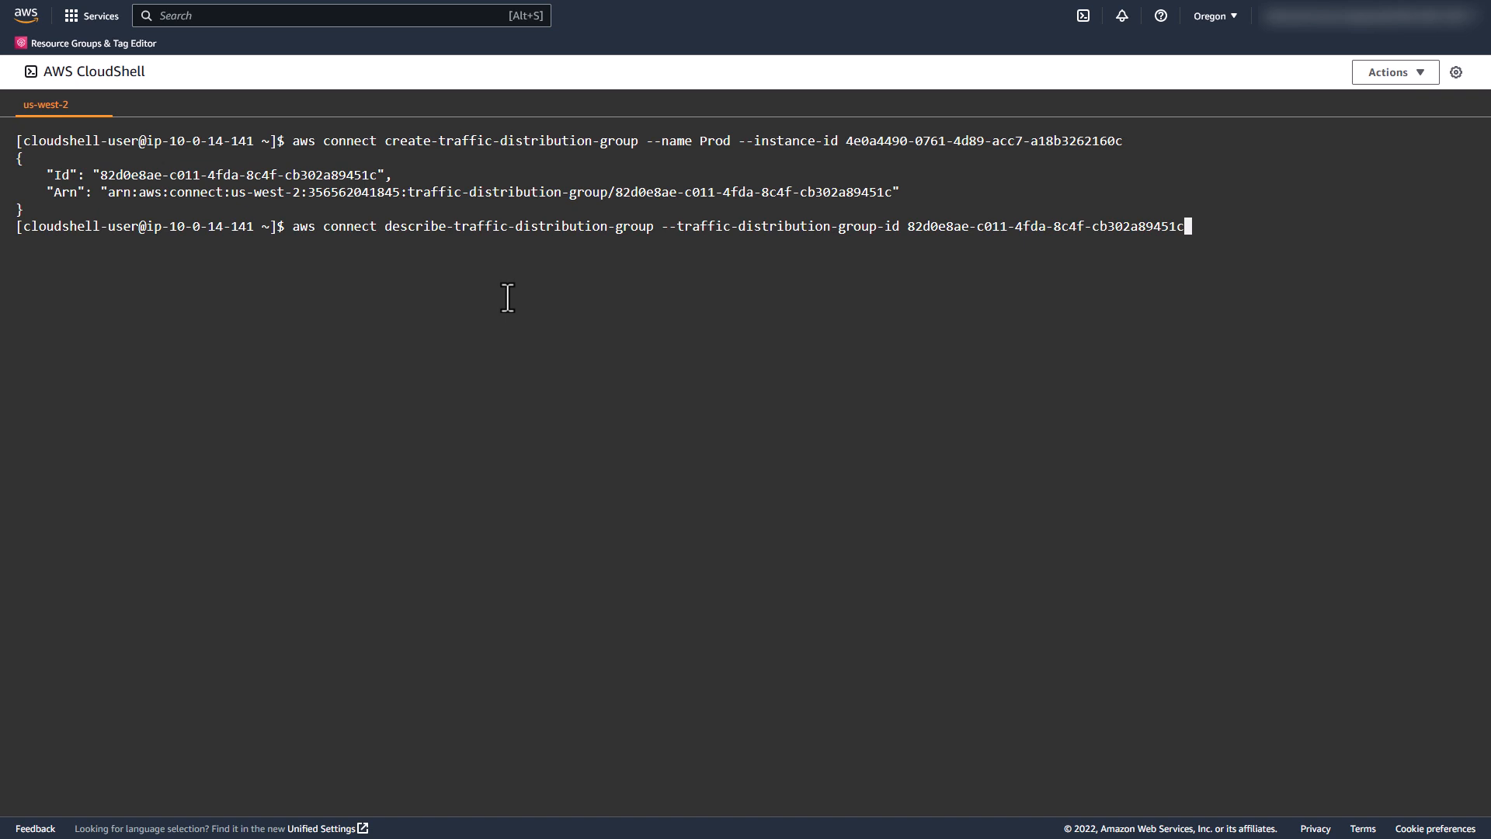
key(Return)
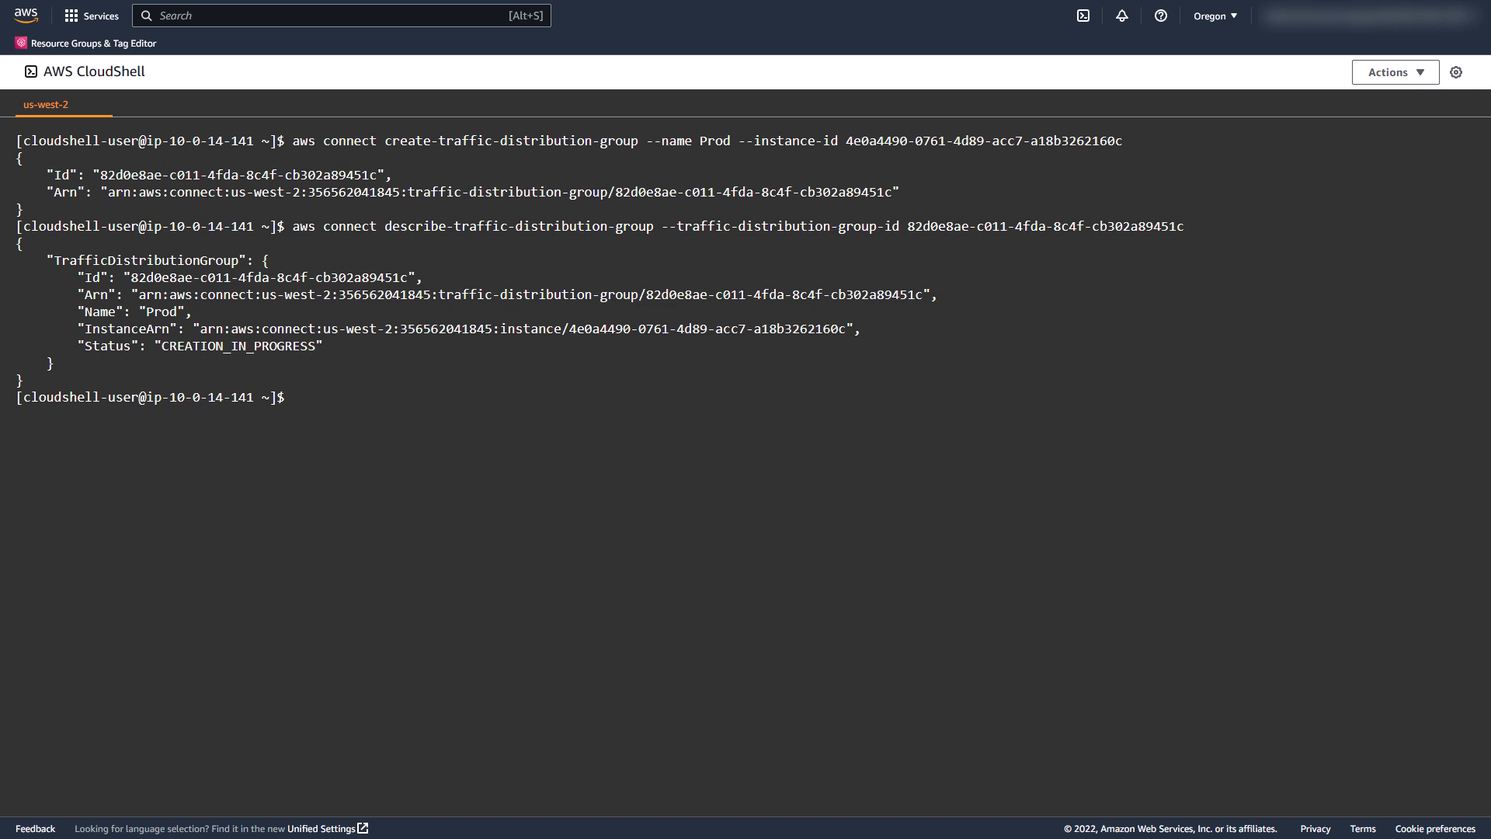
key(Up)
key(Return)
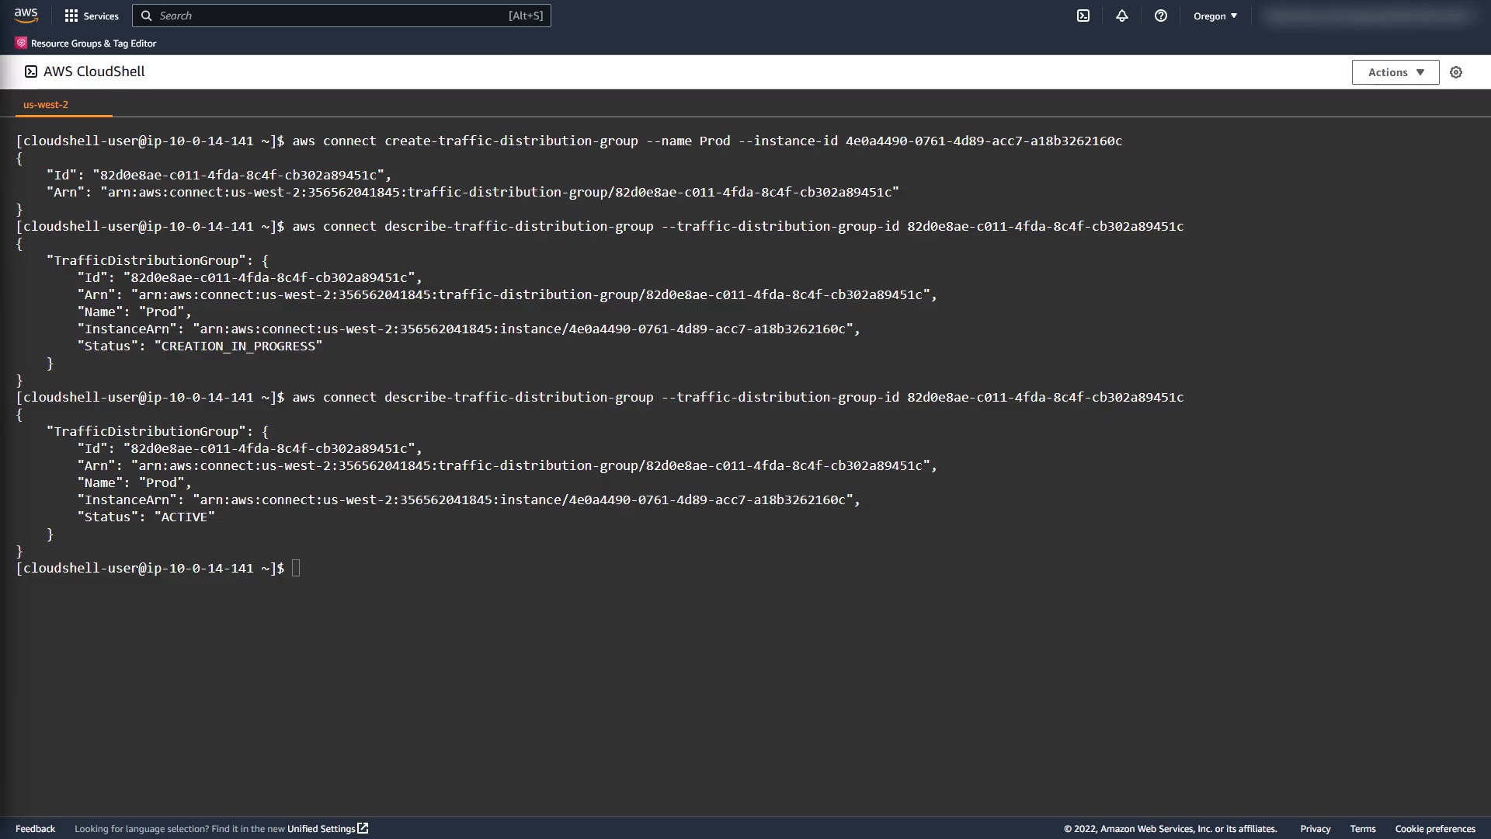
Step: Retrieve the Prod group's traffic distribution with get-traffic-distribution, then clear the terminal
text(aws connect get-traffic-distribution --id 82d0e8ae-c011-4fda-8c4f-cb302a89451c)
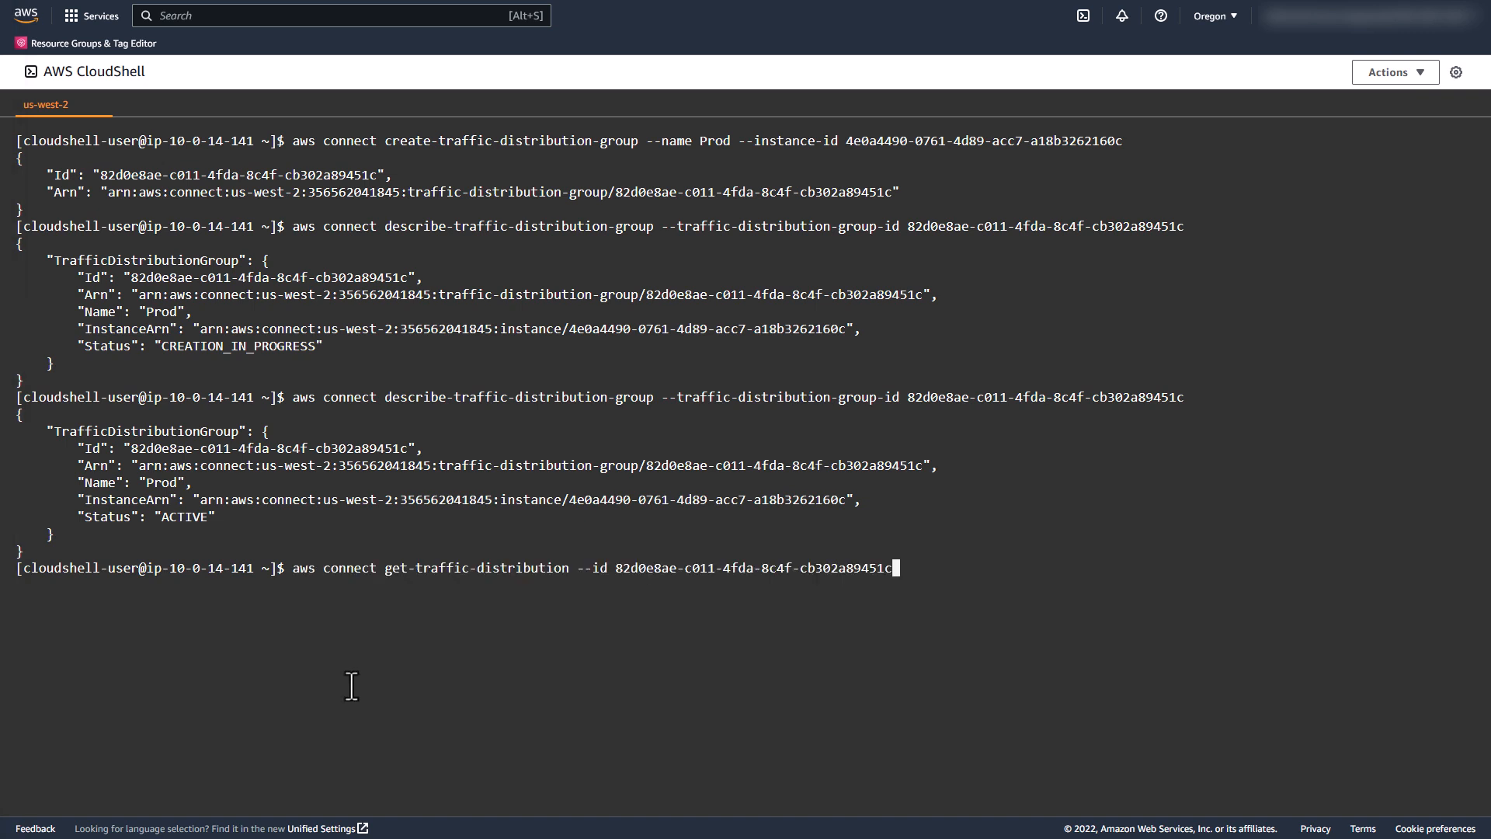
key(Return)
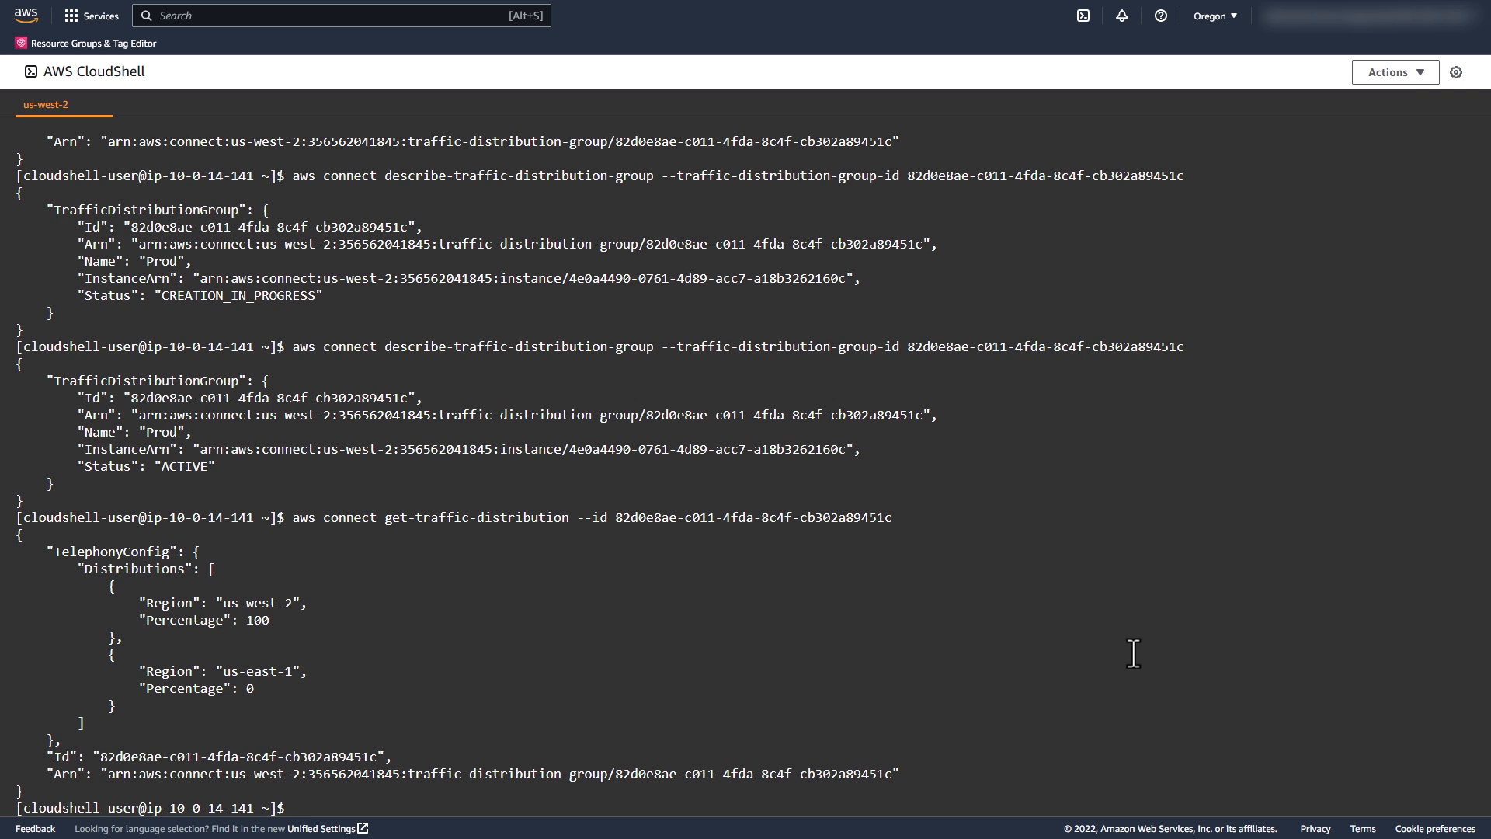
key(ctrl+l)
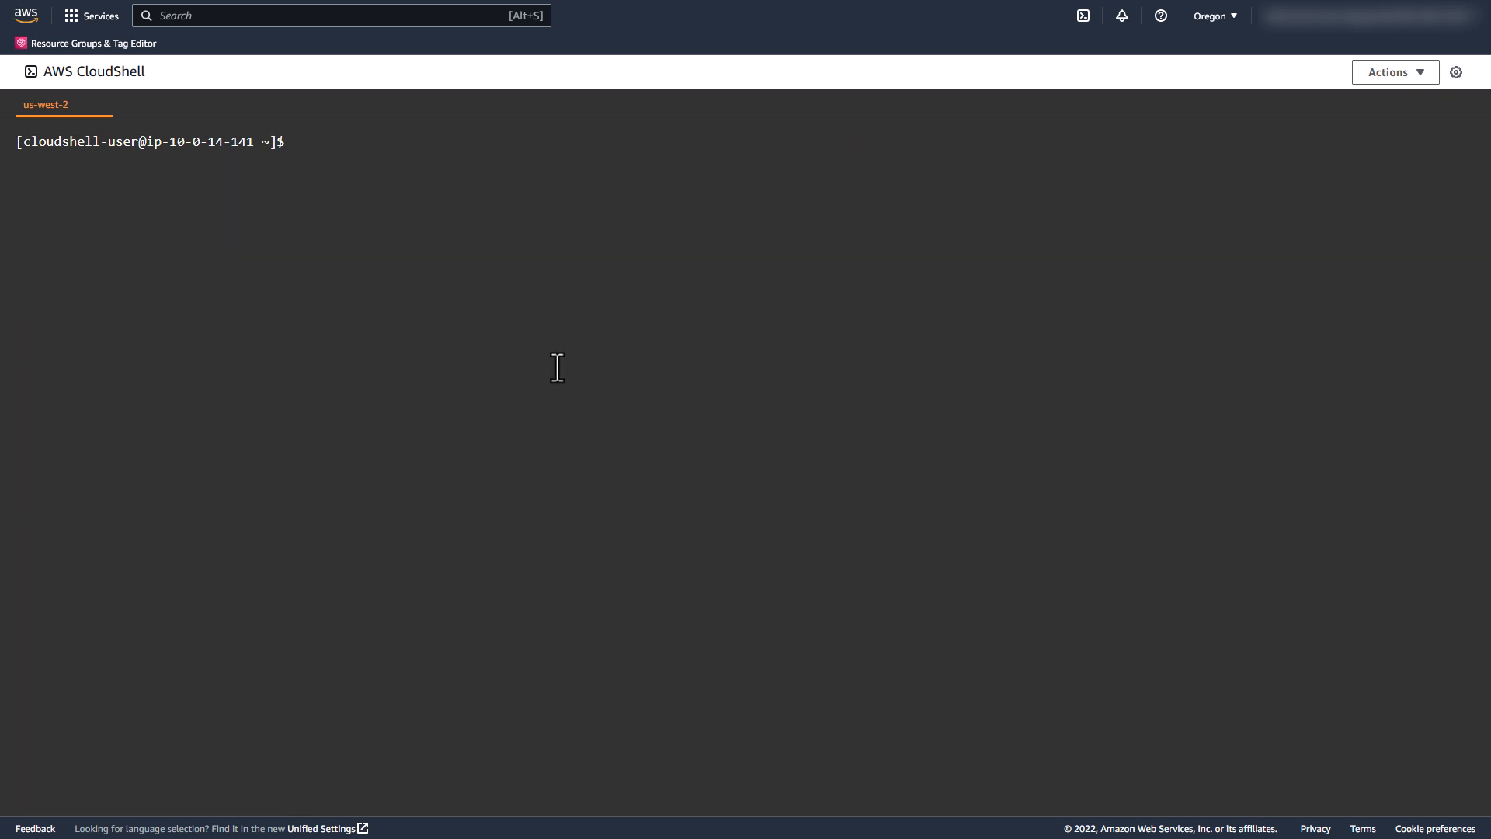
Step: Assign phone number ID 00bdf4ac-03dd-44d2-8e5d-f6baee0a94f3 to the Prod traffic distribution group with update-phone-number, and clear the terminal
key(ctrl+v)
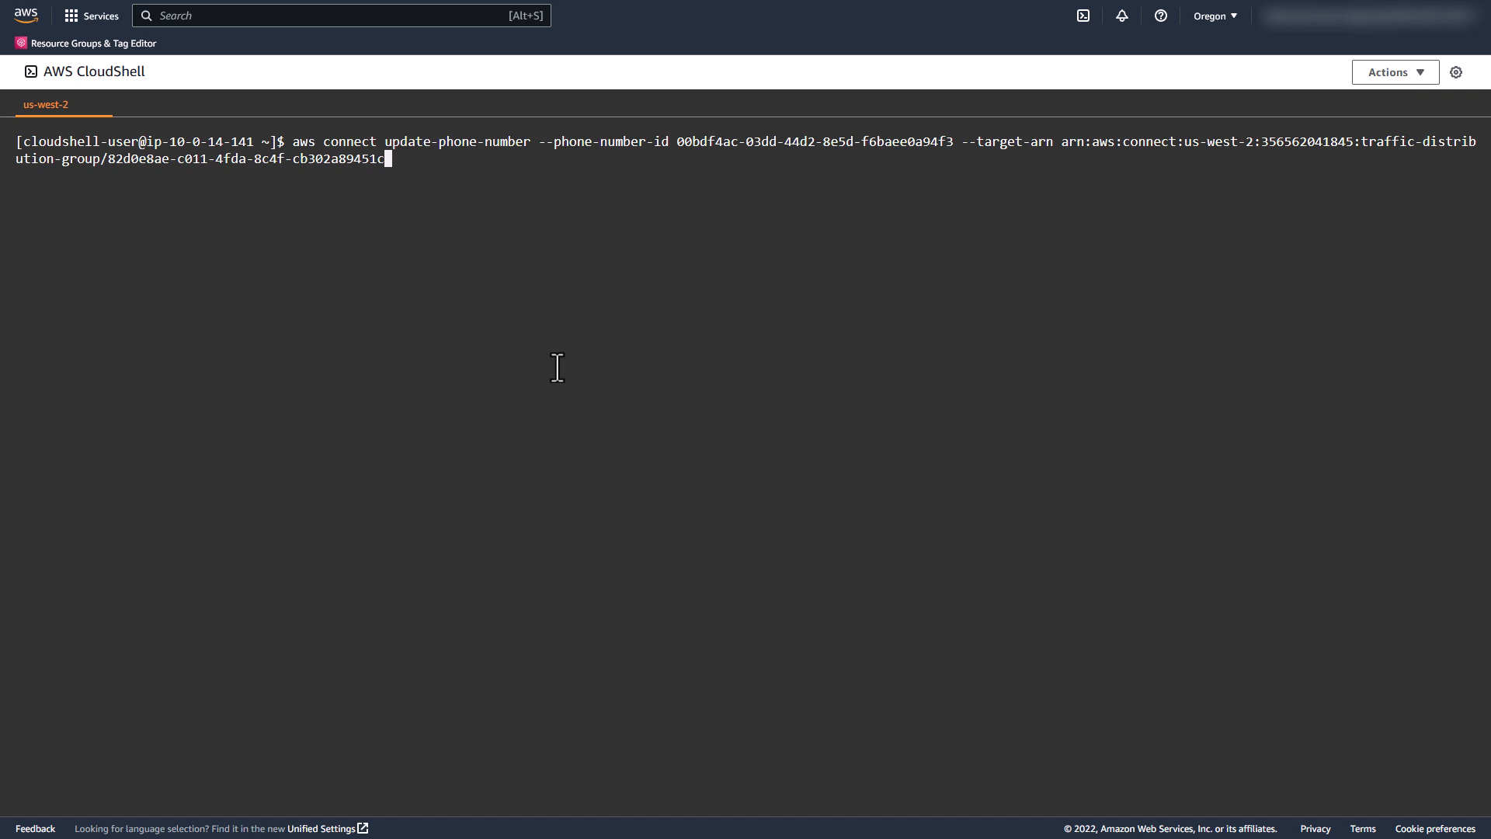
key(Return)
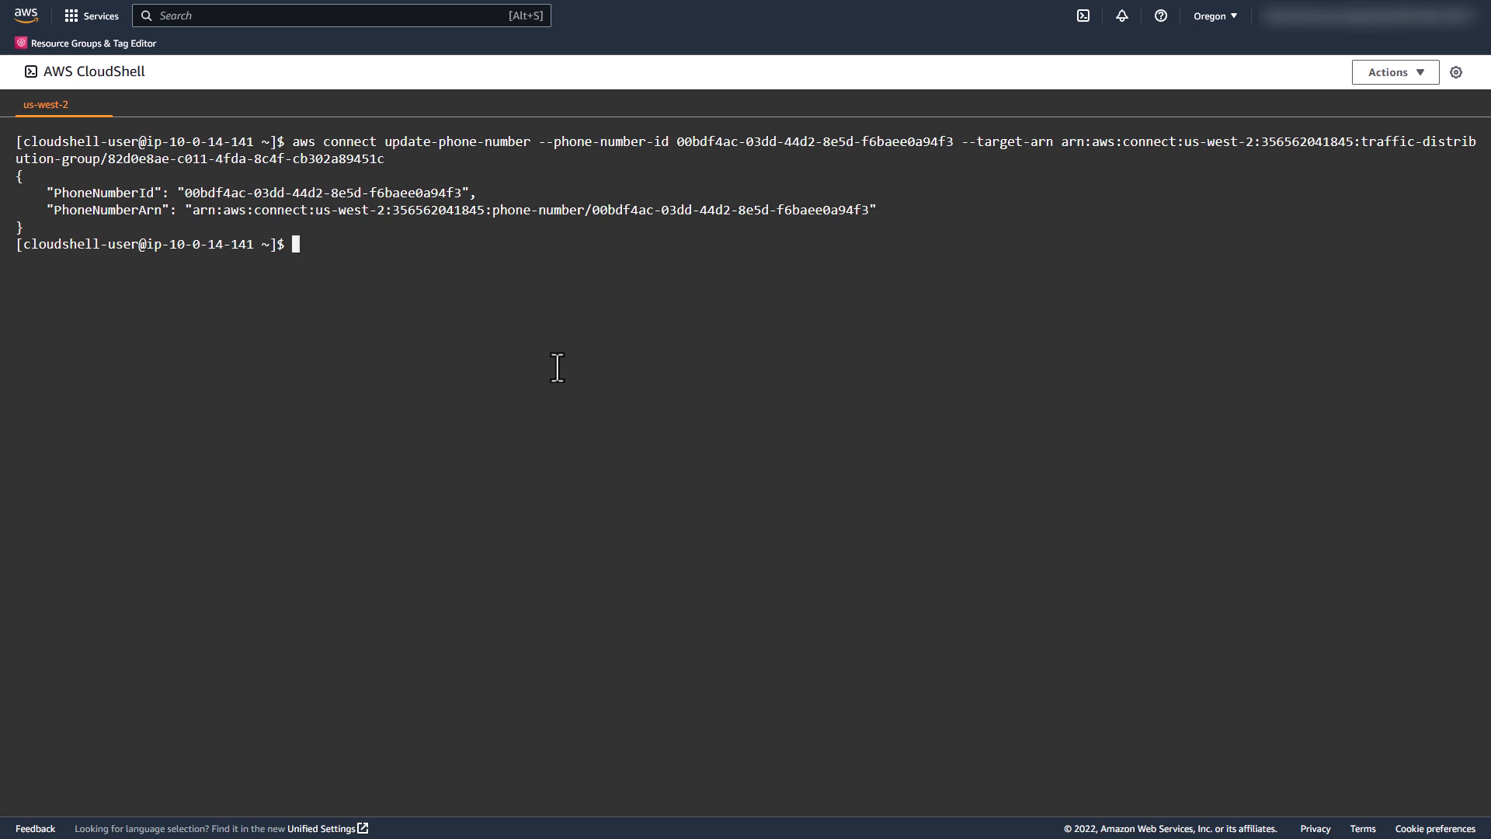
key(ctrl+l)
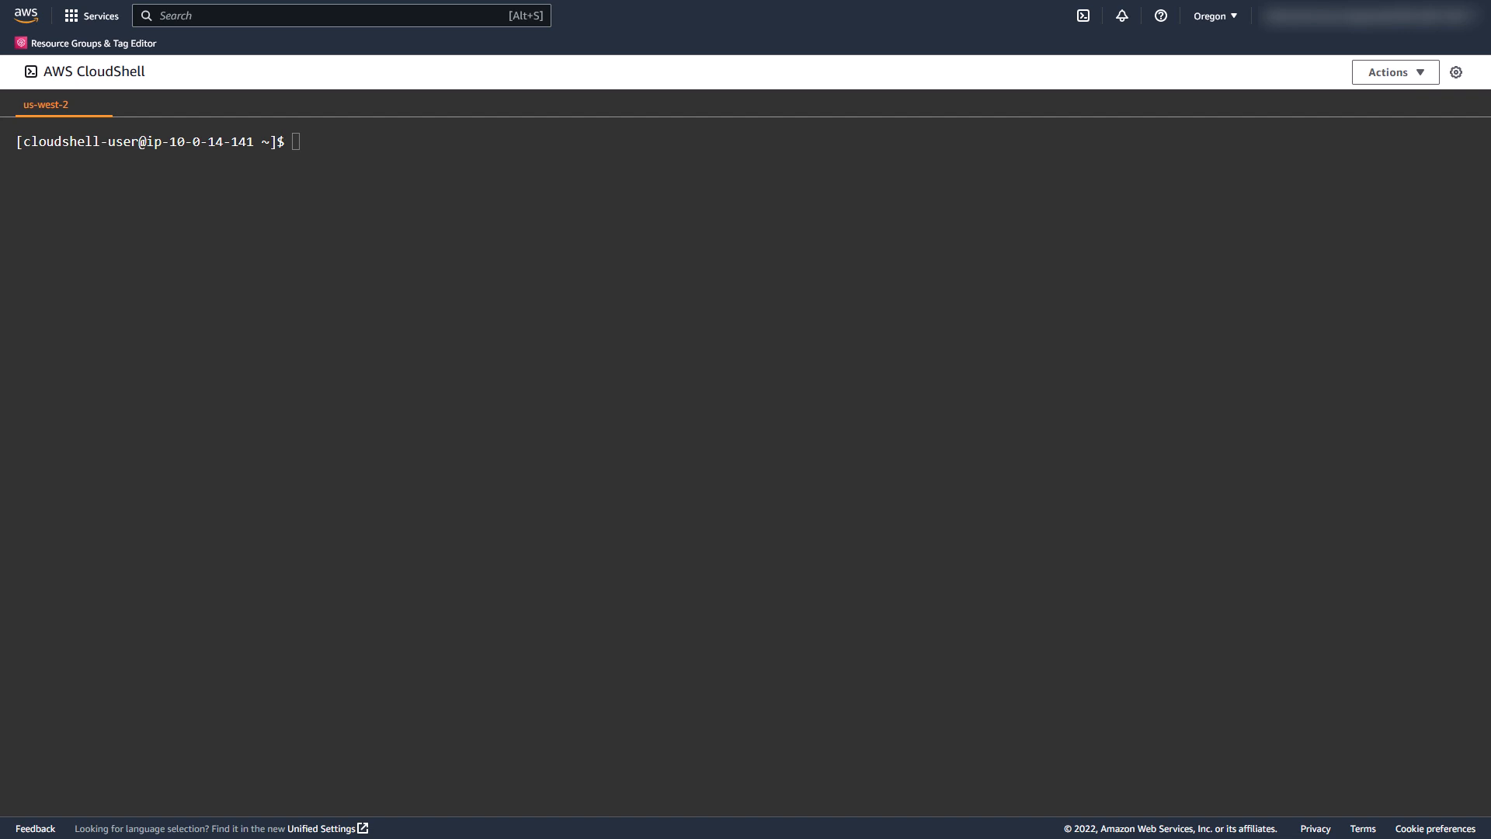
Step: Search available US DID phone numbers for the Prod traffic distribution group, limited to 3 results, and page through to the end of the output
click(385, 494)
key(ctrl+v)
key(Return)
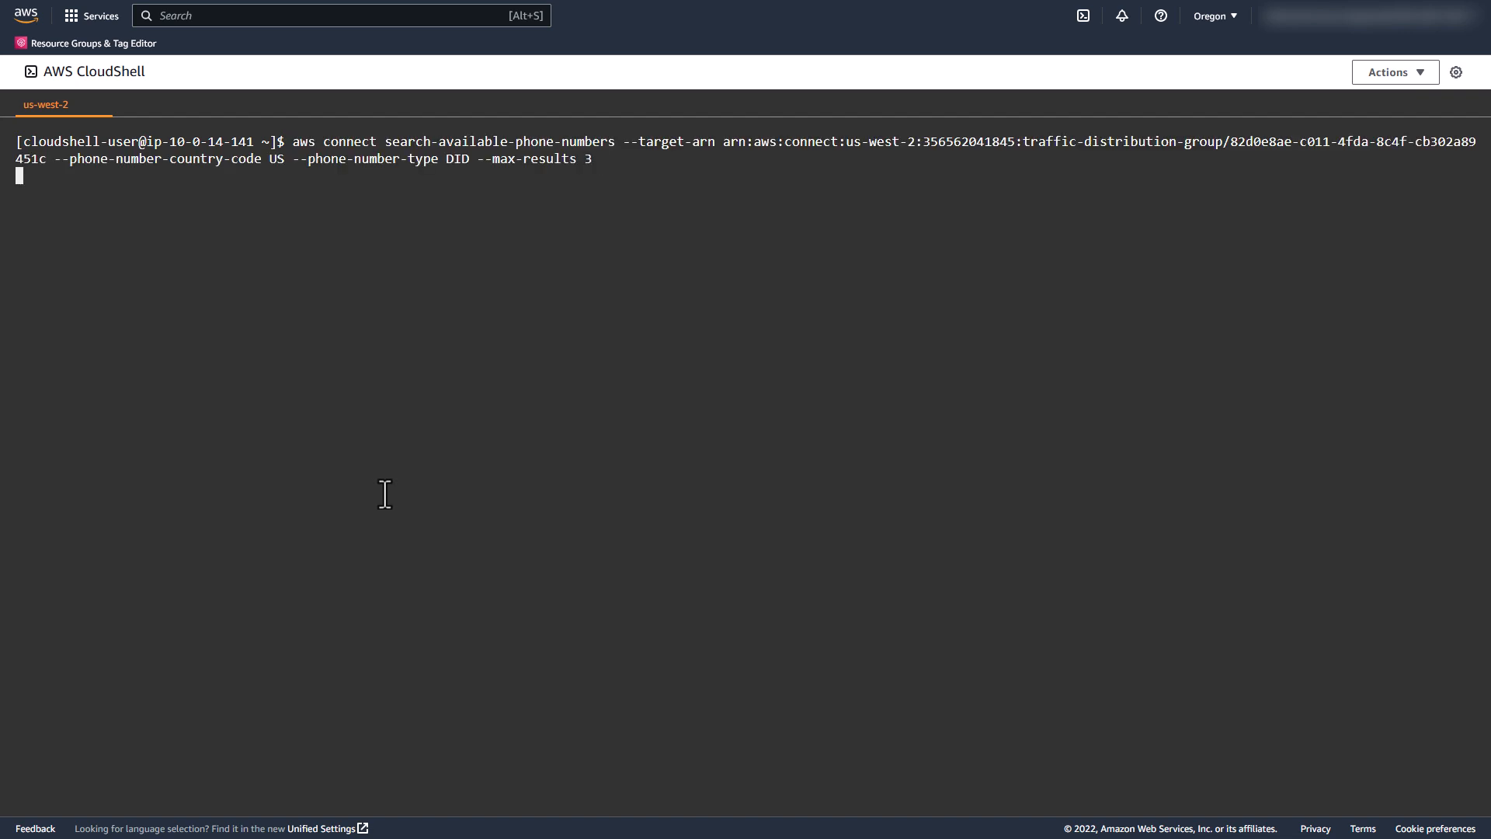
key(space)
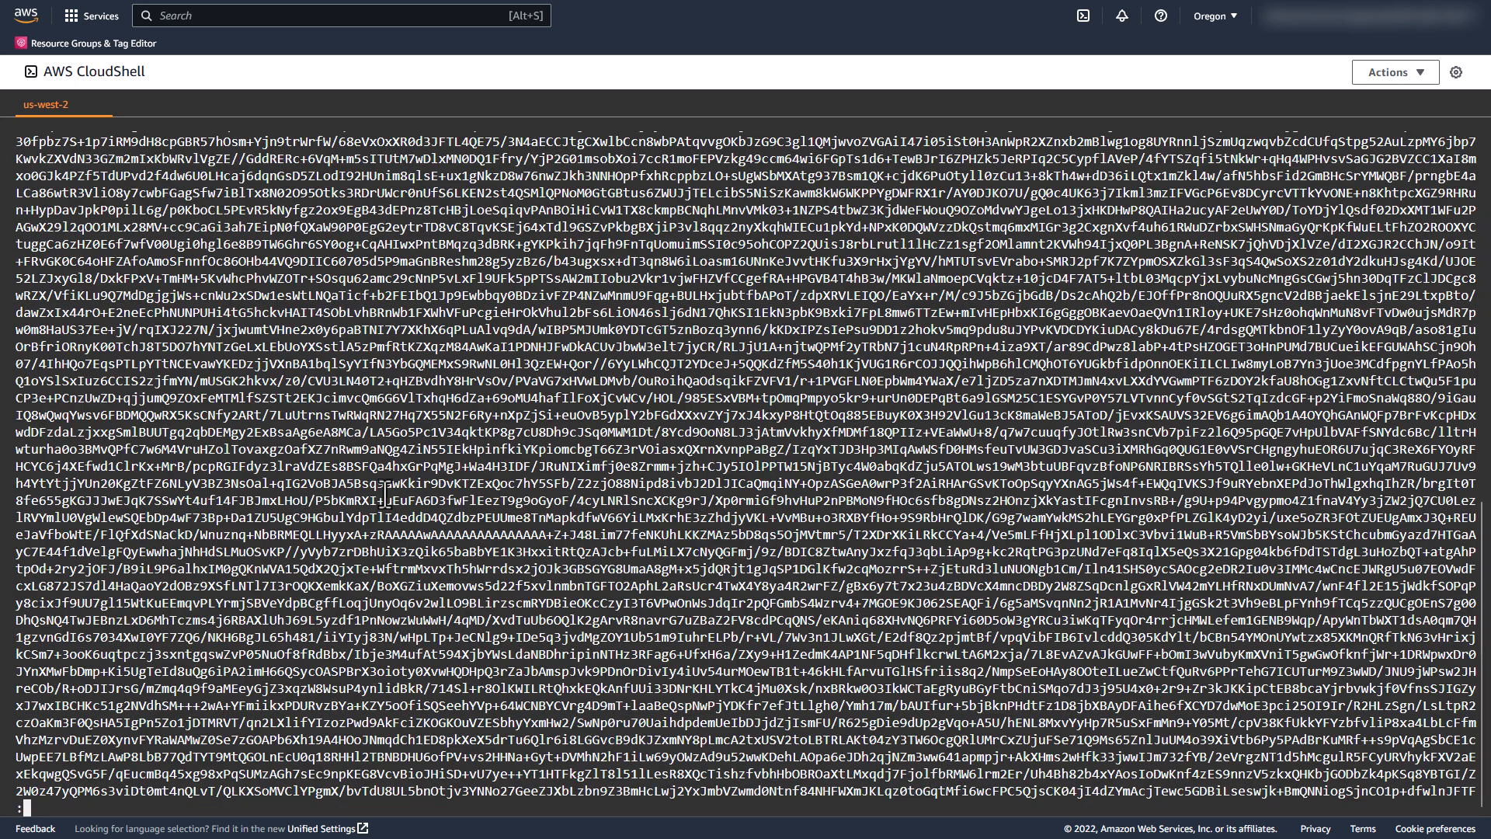
key(space)
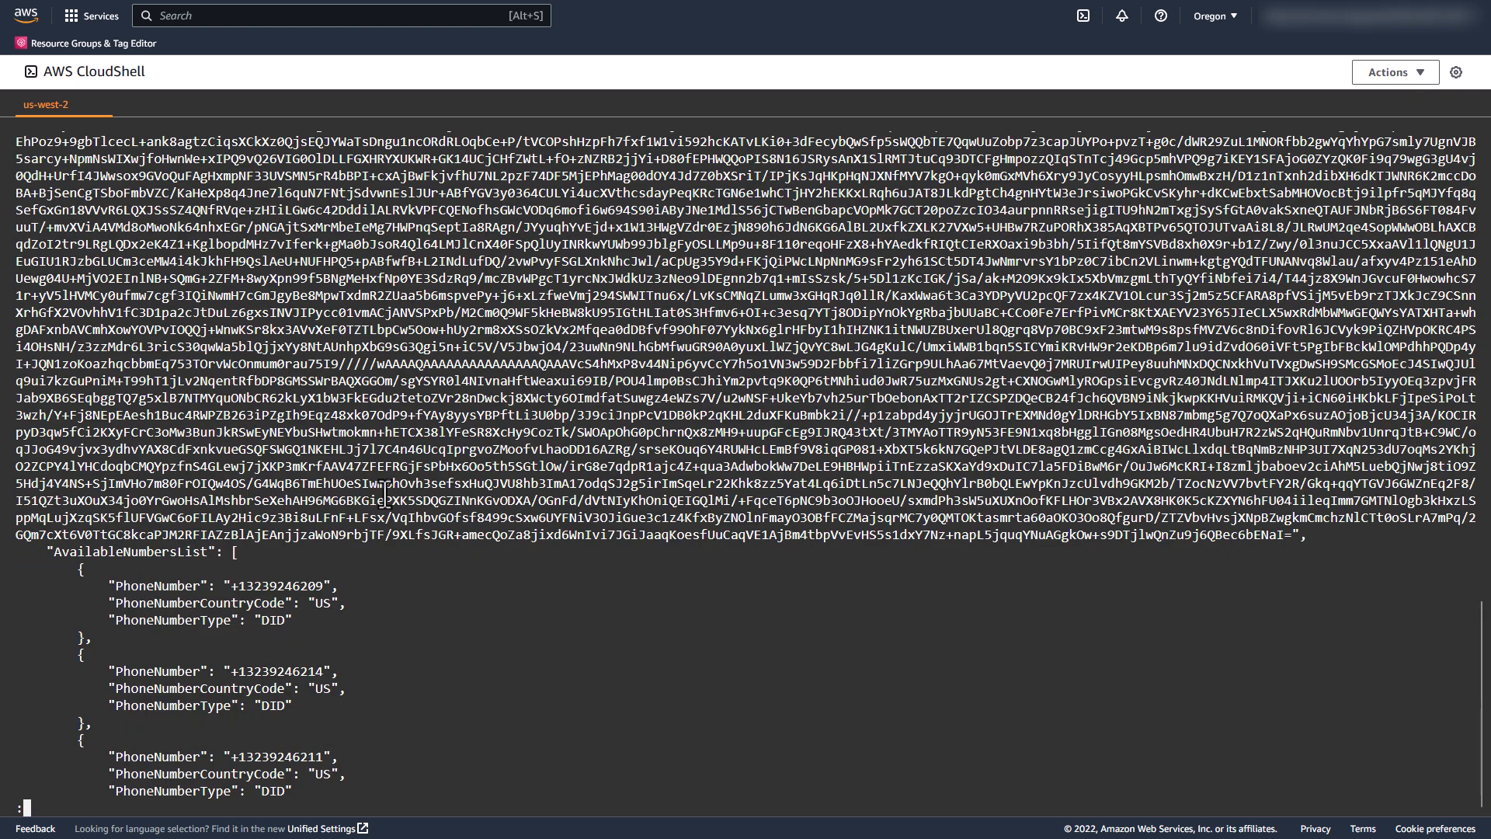
key(space)
Step: Claim the third available phone number for the Prod traffic distribution group with claim-phone-number, and clear the terminal
drag(323, 705, 229, 707)
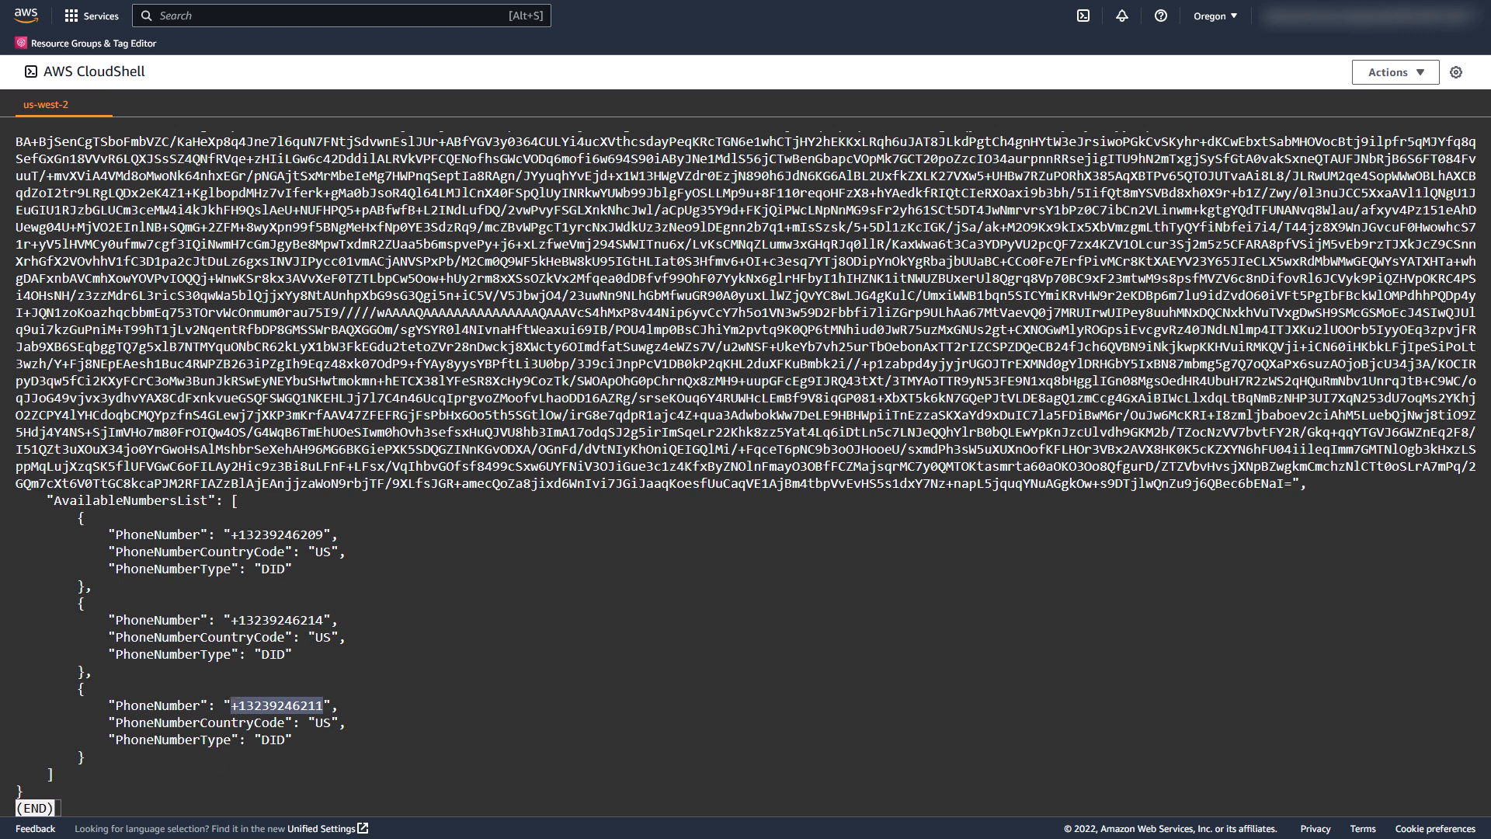
key(q)
key(ctrl+v)
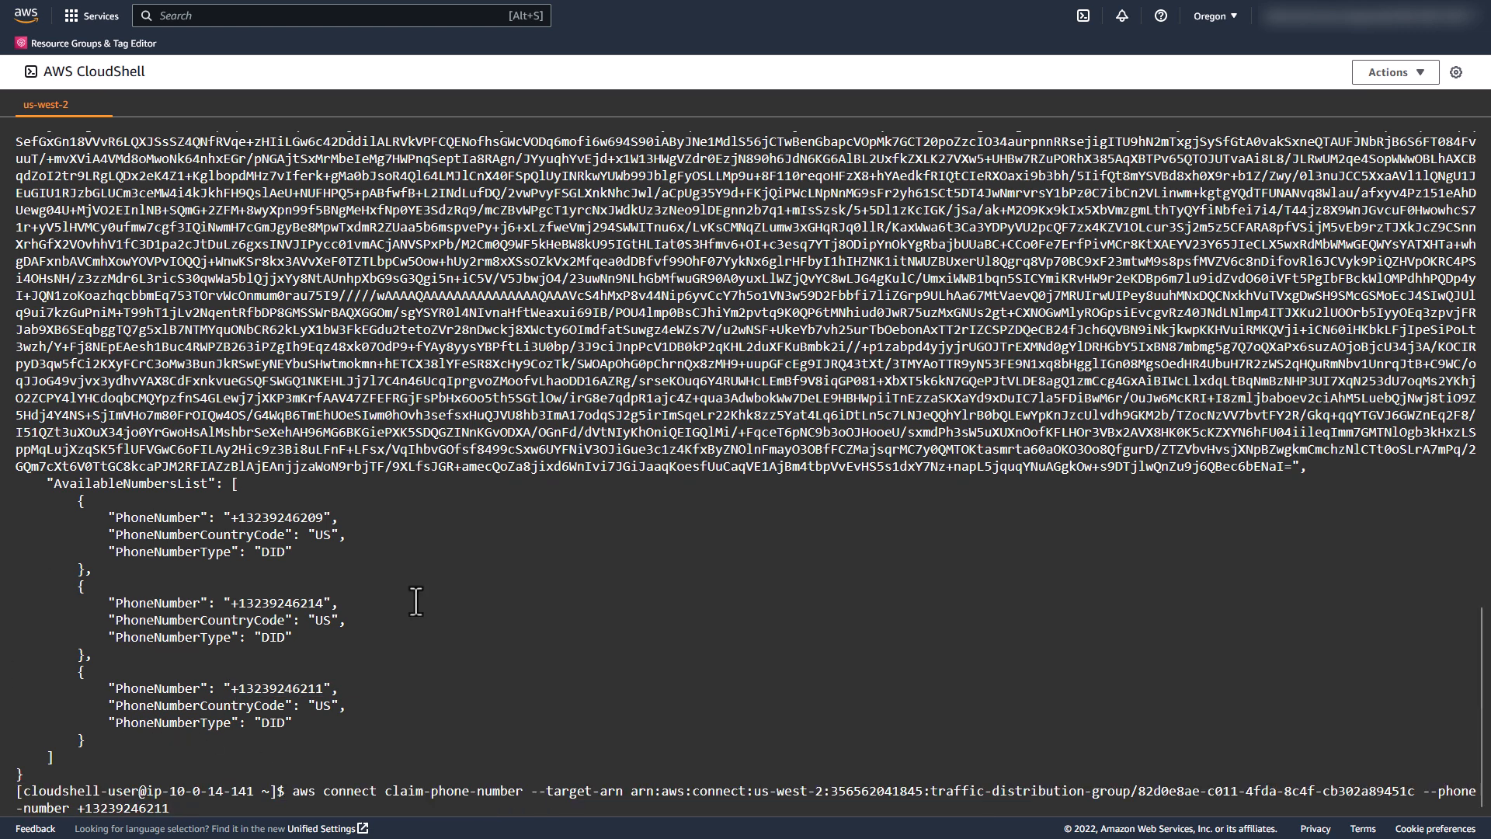
key(Return)
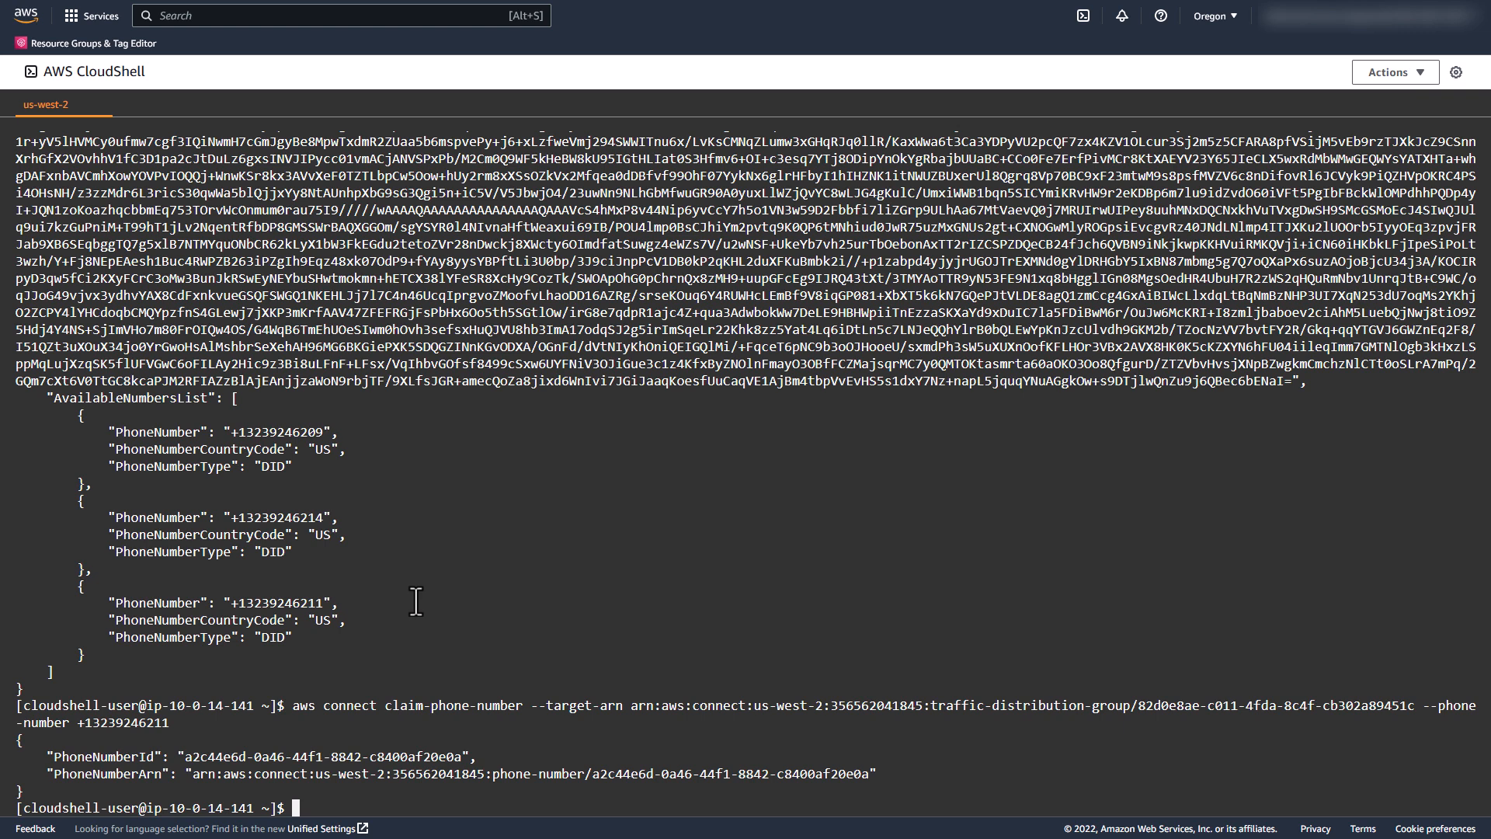
key(ctrl+l)
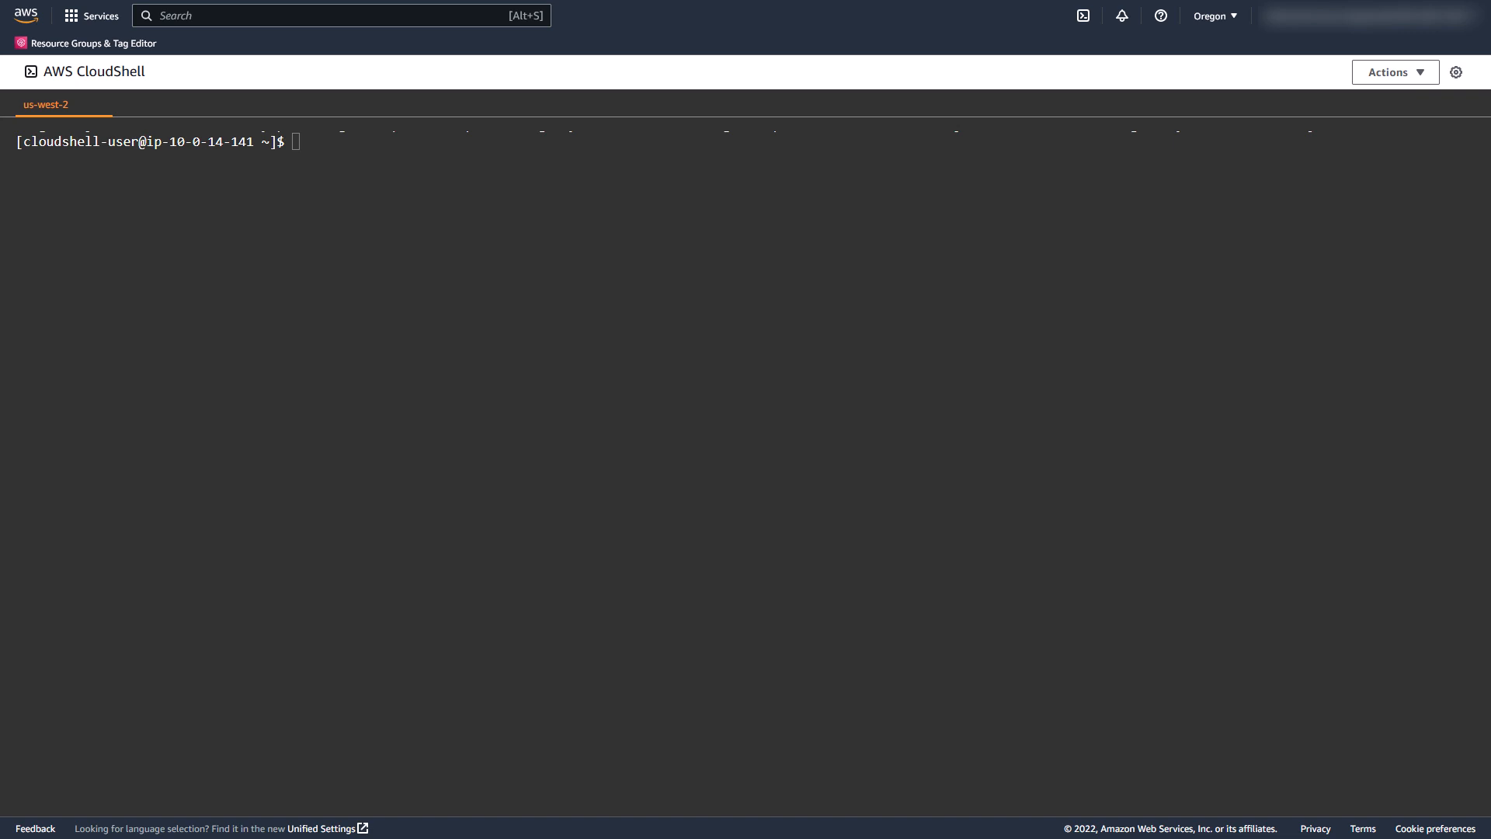
Step: Set traffic distribution group 82d0e8ae-c011-4fda-8c4f-cb302a89451c to 100 percent us-east-1 and 0 percent us-west-2 with update-traffic-distribution
text(aws connect update-traffic-distribution --id 82d0e8ae-c011-4fda-8c4f-cb302a89451c --cli-input-json '{ "TelephonyConfig": { "Distributions": [ { "Percentage": 100, "Region": "us-east-1" } ,{"Percentage": 0, "Region": "us-west-2" }] } }')
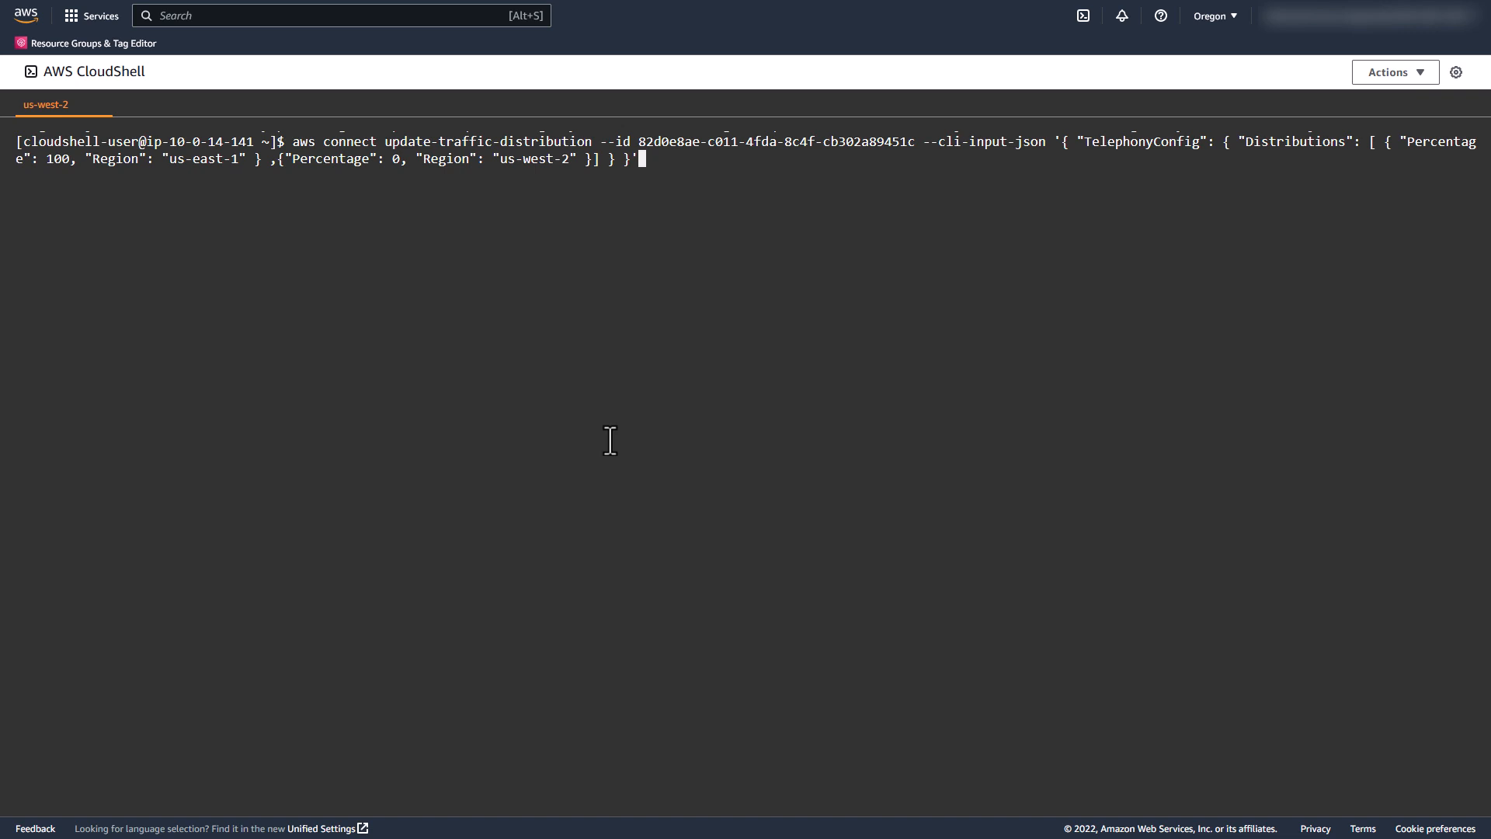
key(Return)
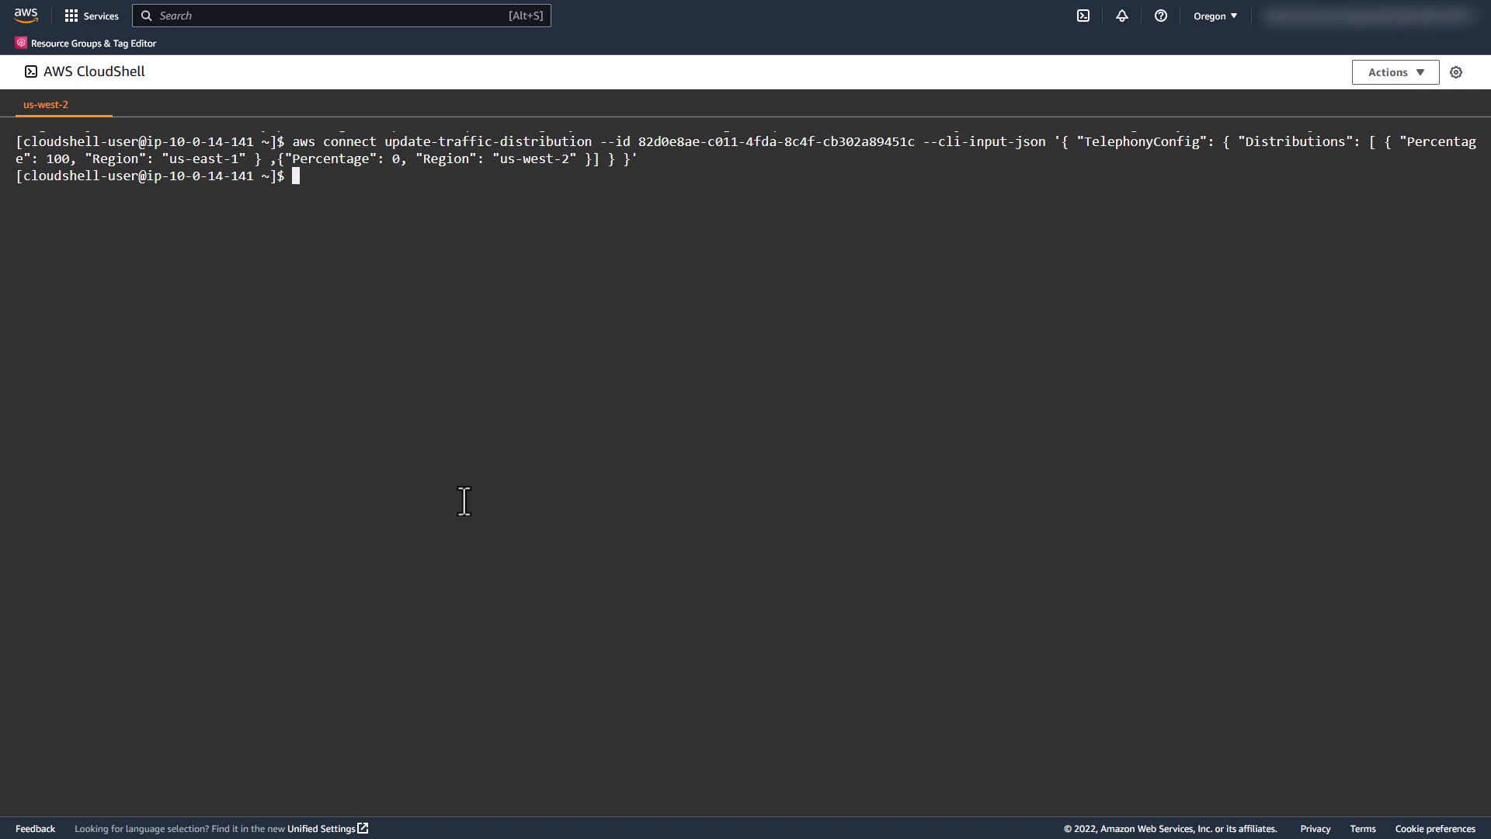
text(aws connect get-traffic-distribution --id 82d0e8ae-c011-4fda-8c4f-cb302a89451c)
key(Return)
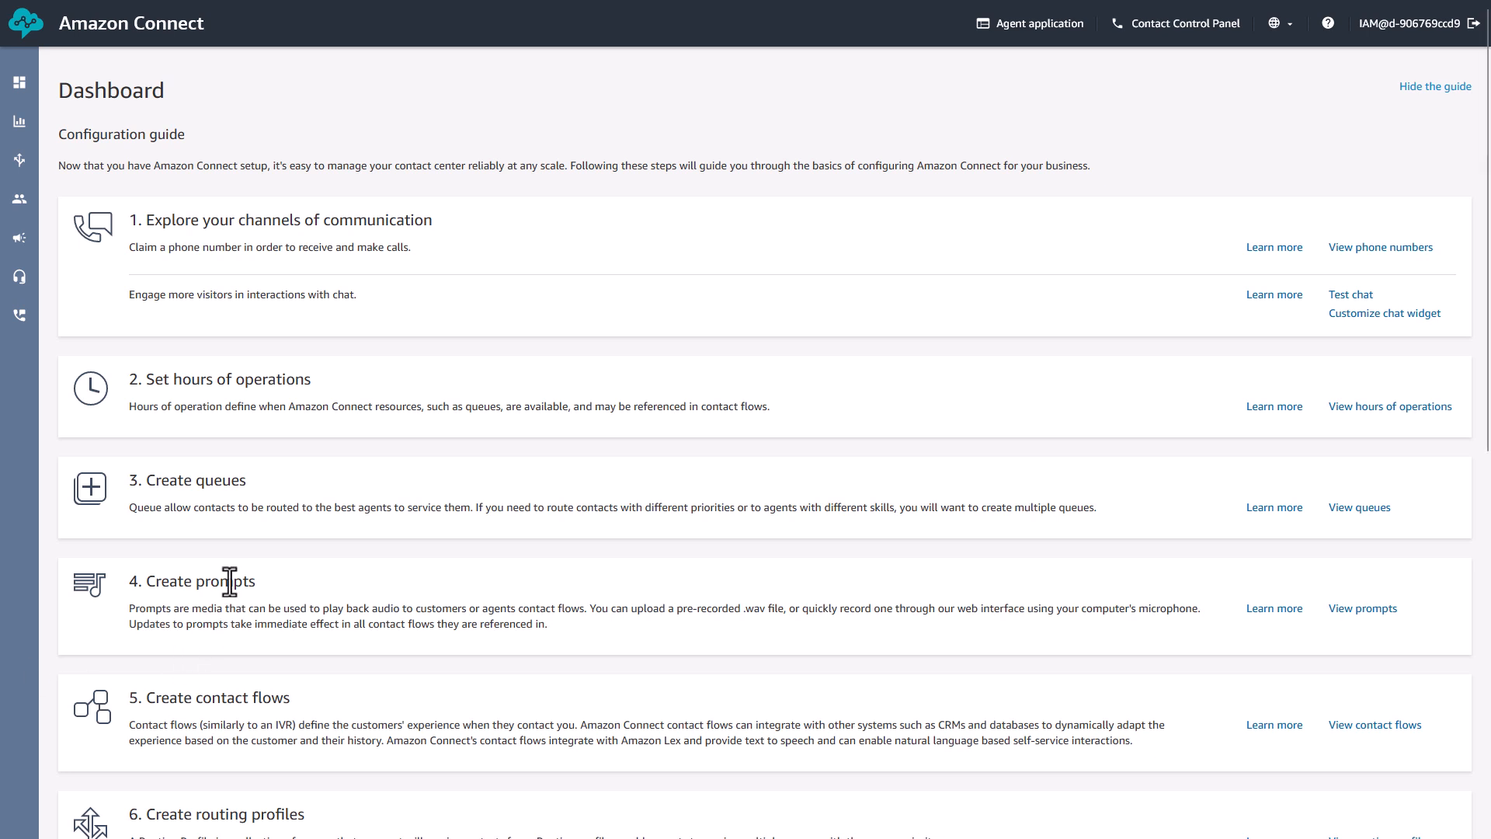
Step: In Amazon Connect, open phone number management, assign the RegionID contact flow to the first listed phone number and save
mouse_move(20, 316)
click(103, 357)
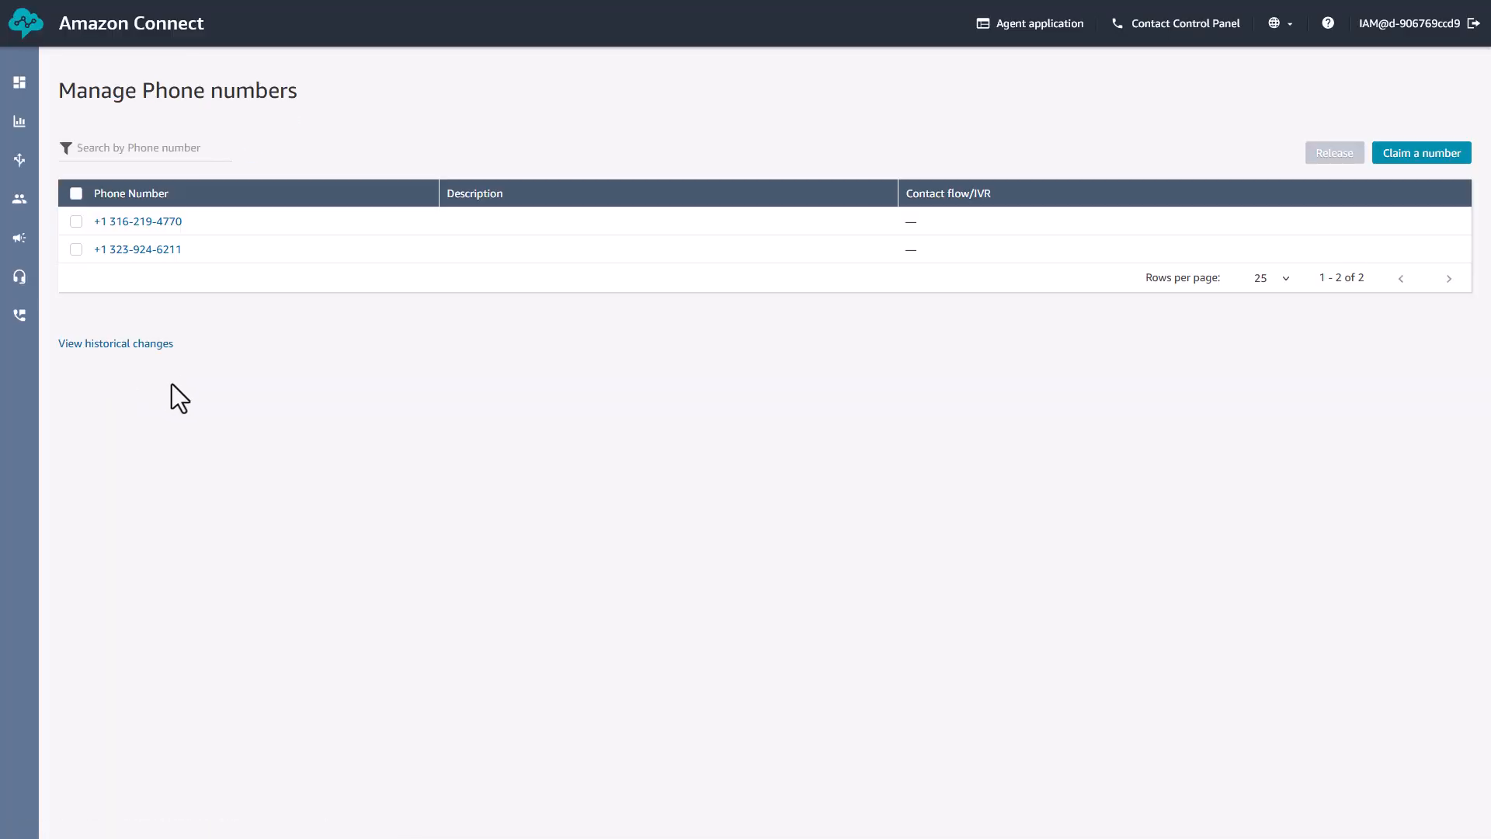
click(166, 224)
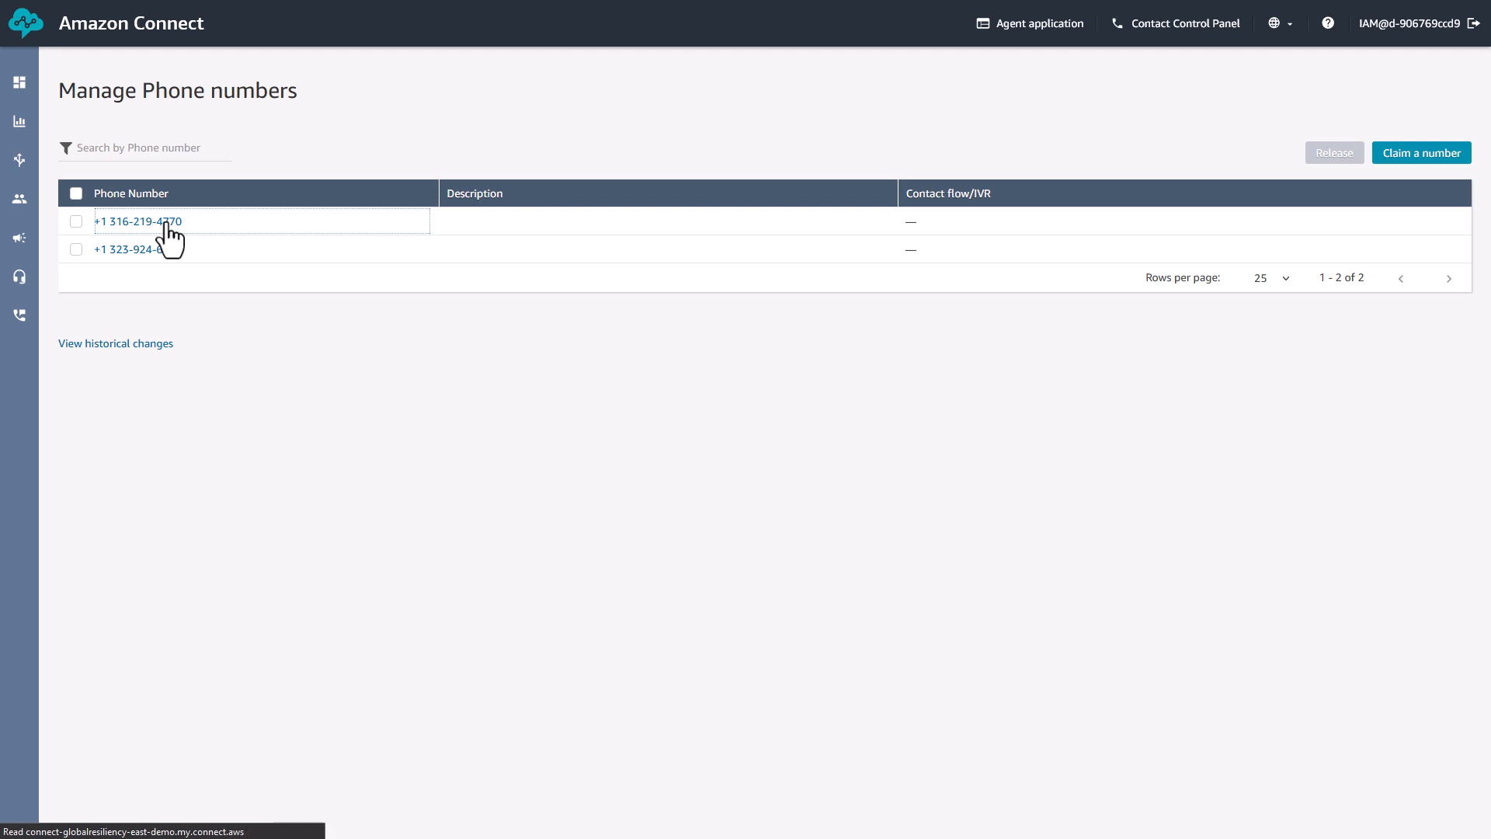
click(213, 343)
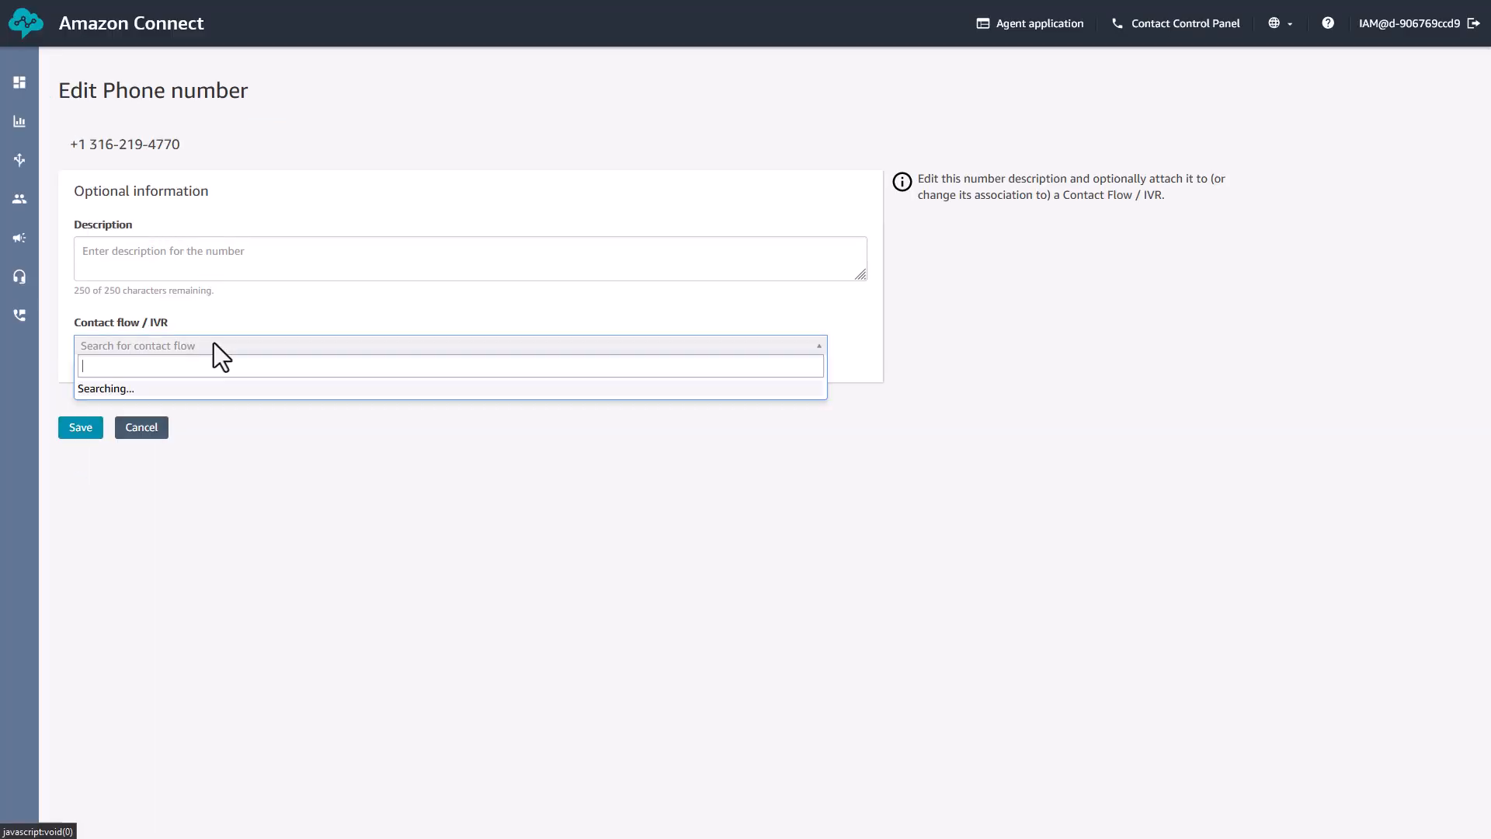
click(164, 396)
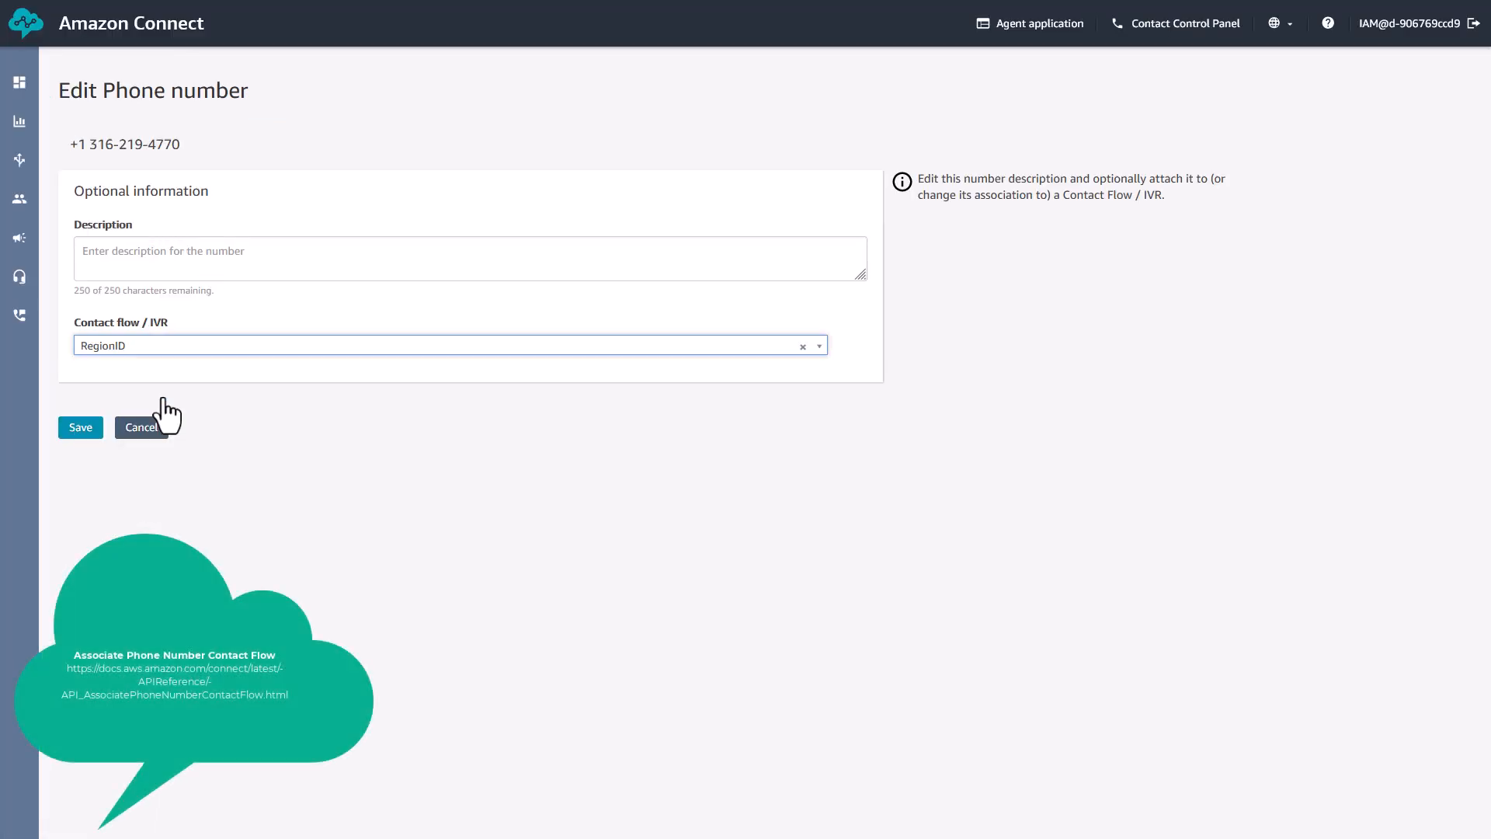
click(82, 429)
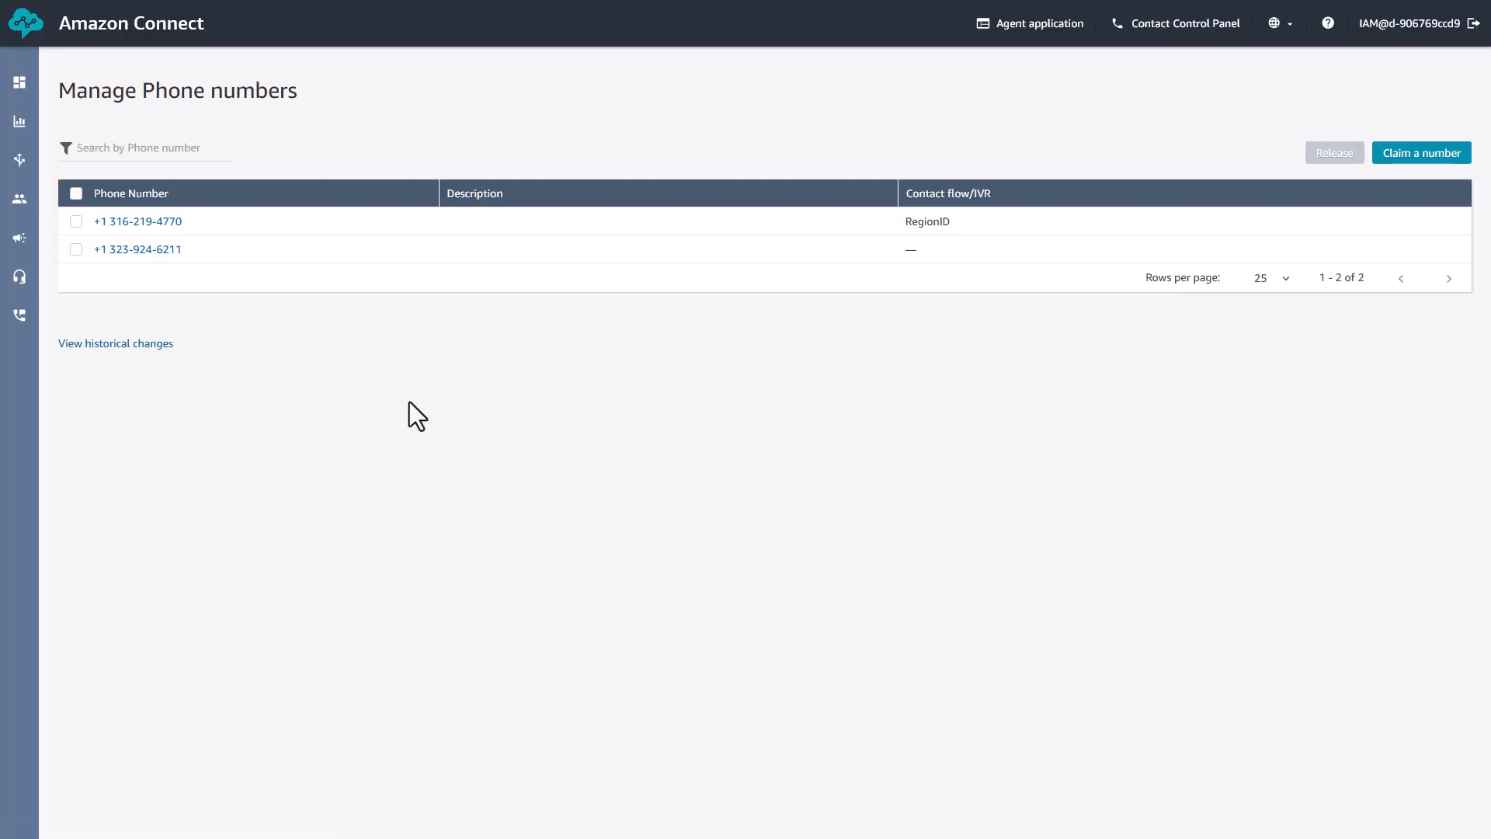
Step: Assign the RegionID contact flow to the second listed phone number and save
click(165, 257)
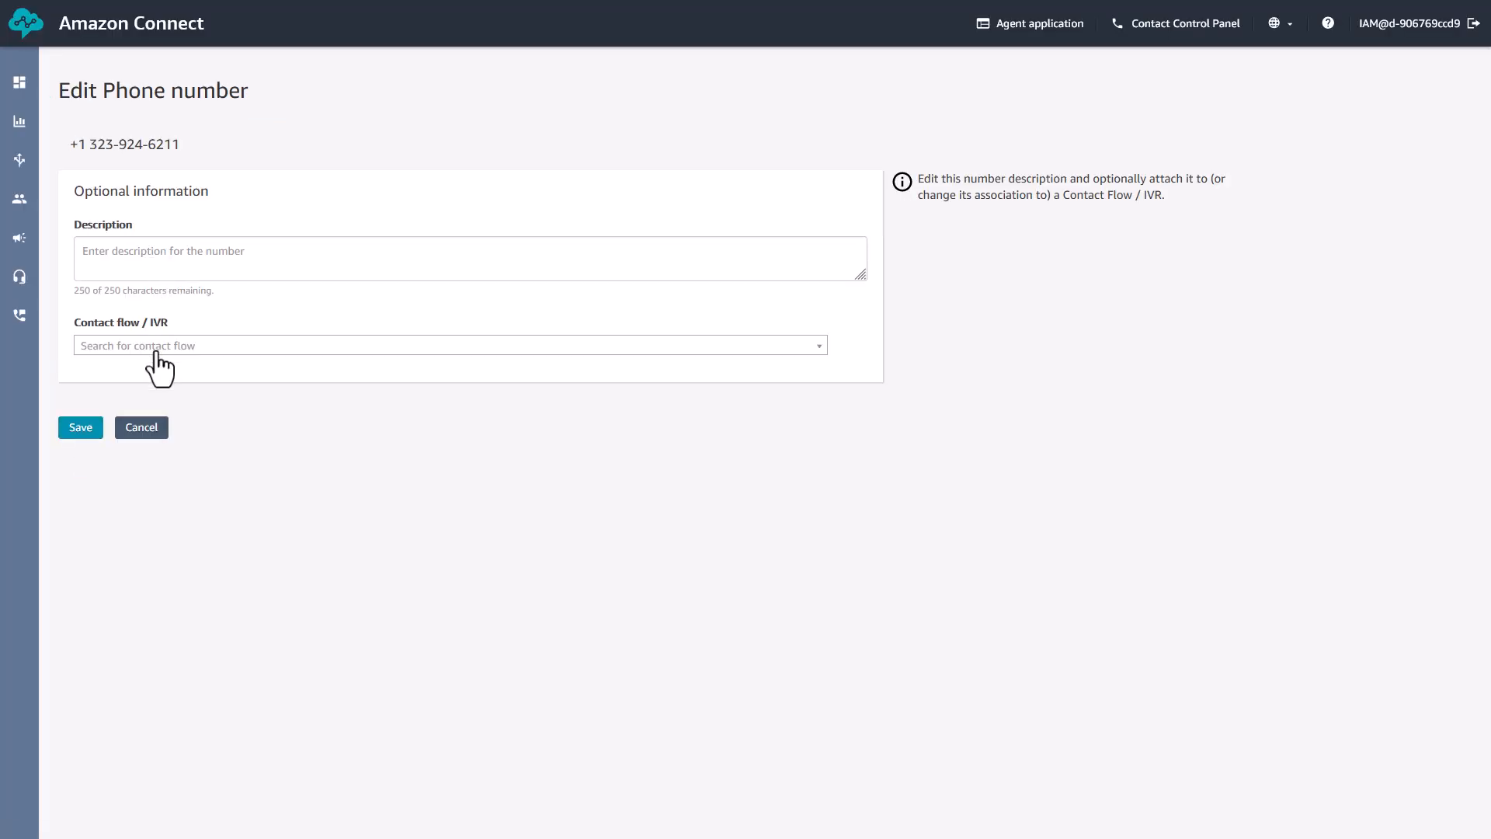
click(157, 347)
click(136, 387)
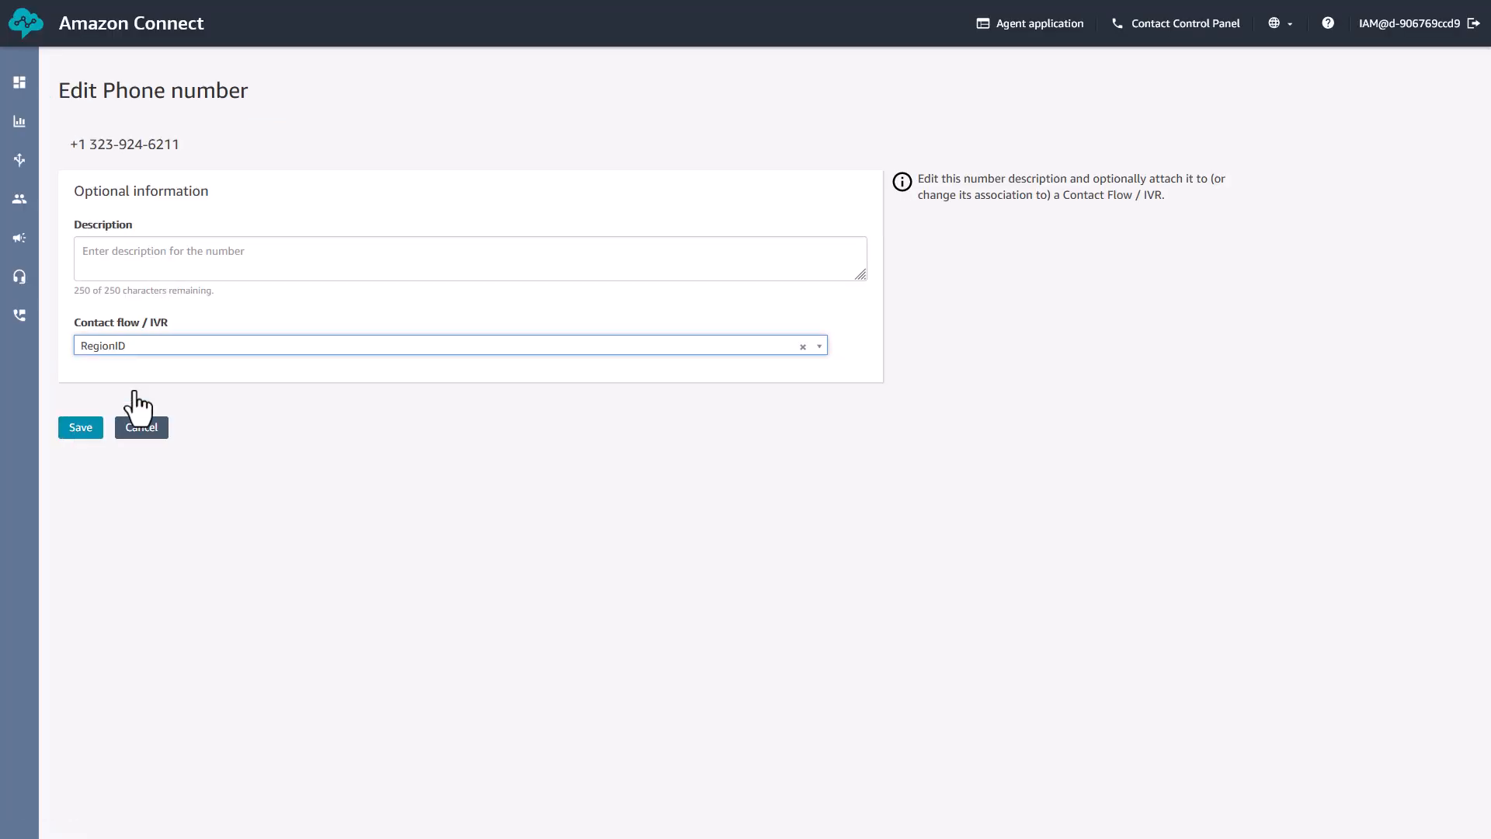
click(92, 431)
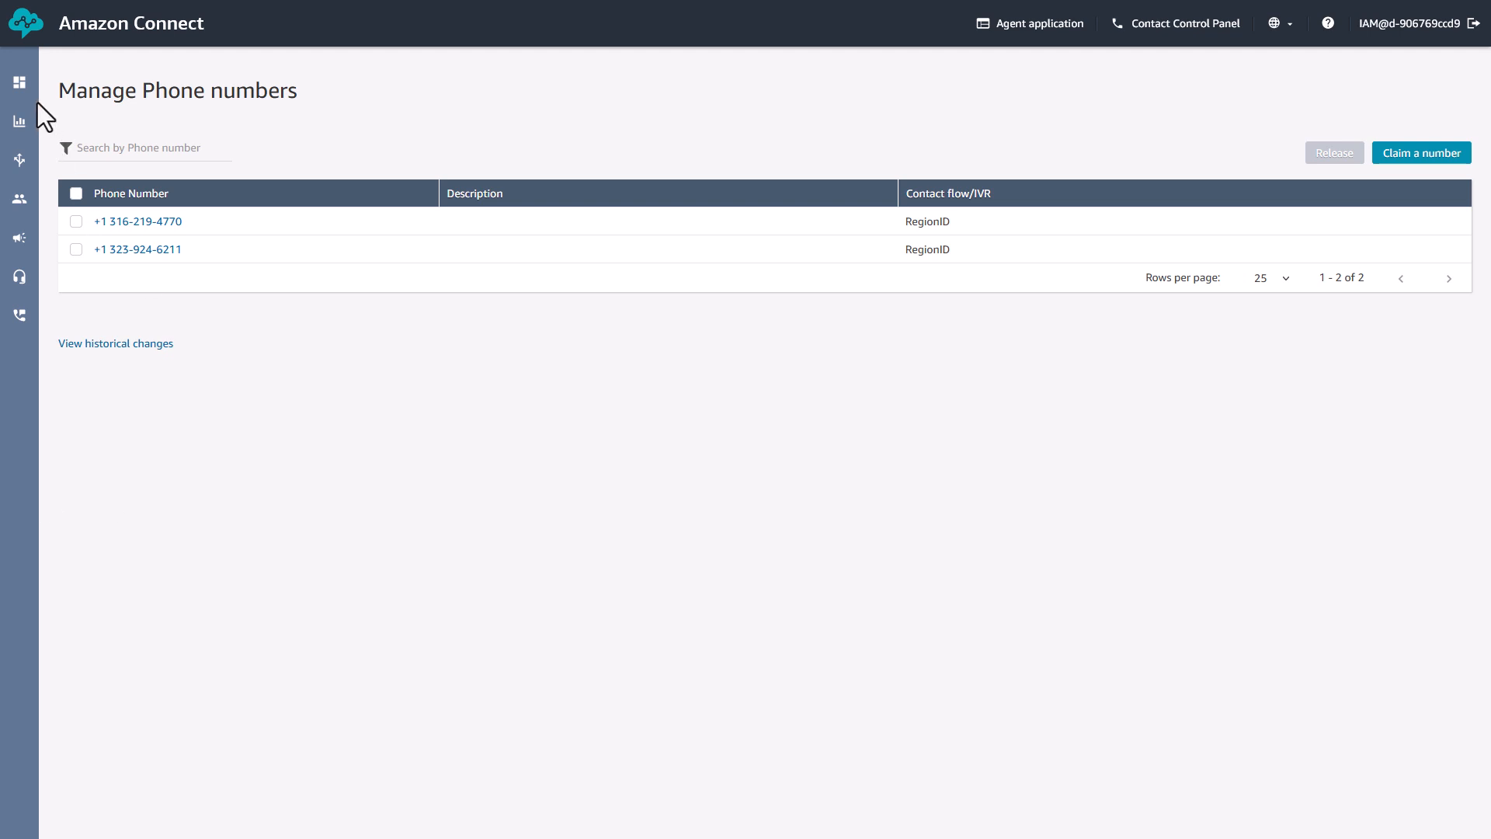
Step: Open the real-time metrics report grouped by queues
mouse_move(28, 104)
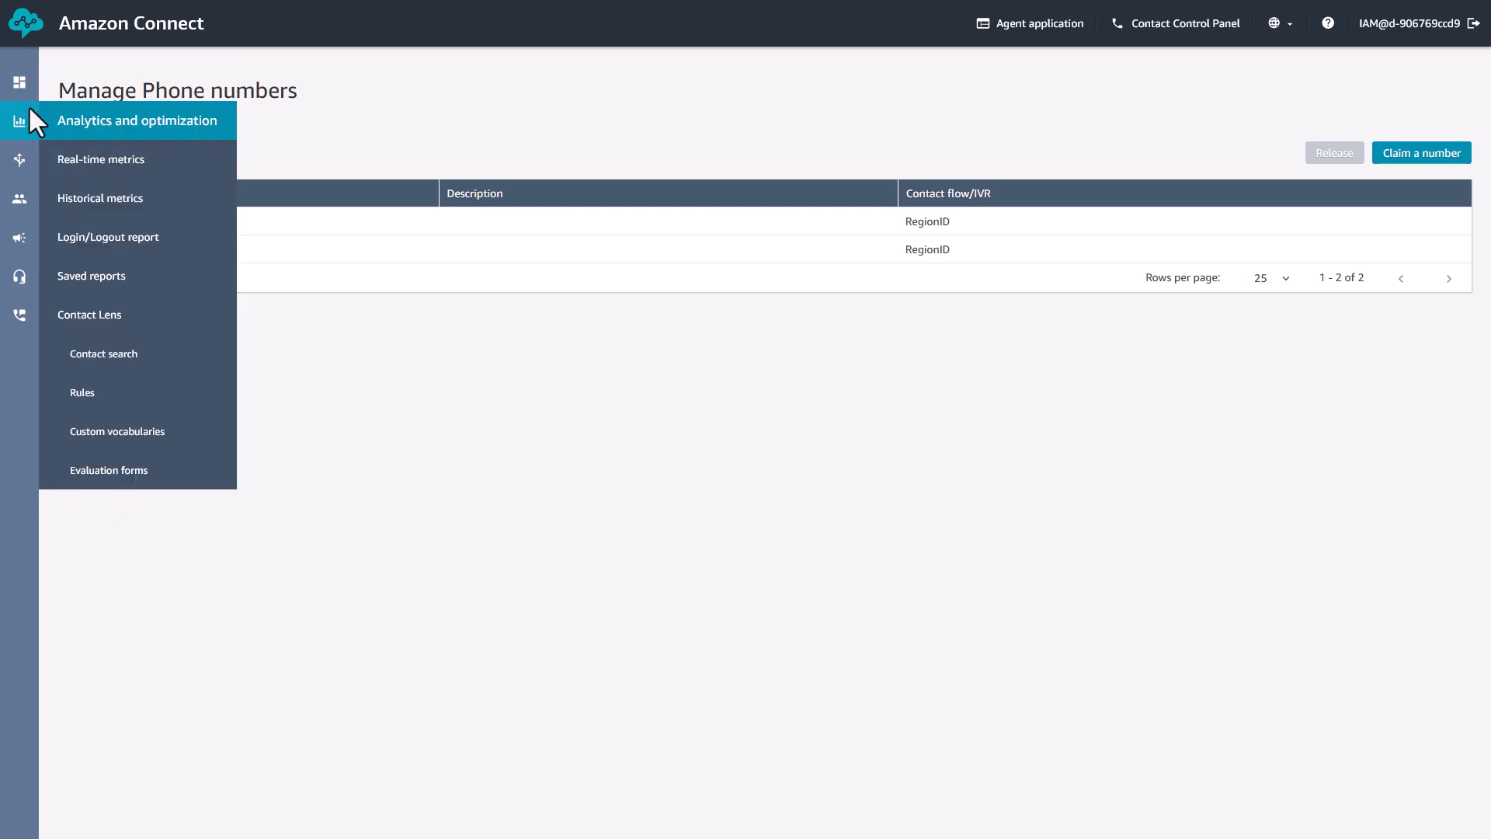
click(102, 161)
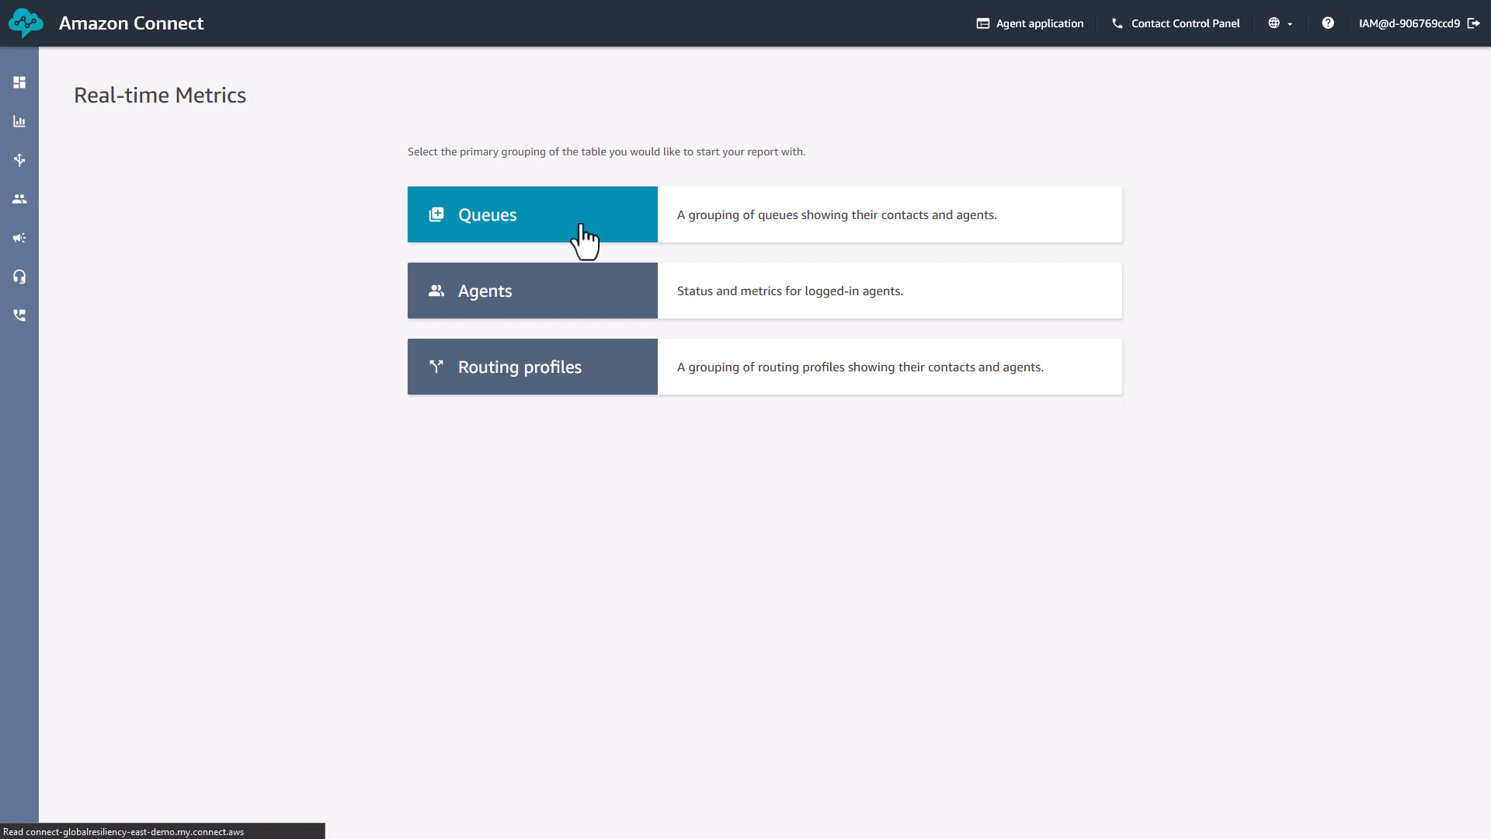
click(583, 239)
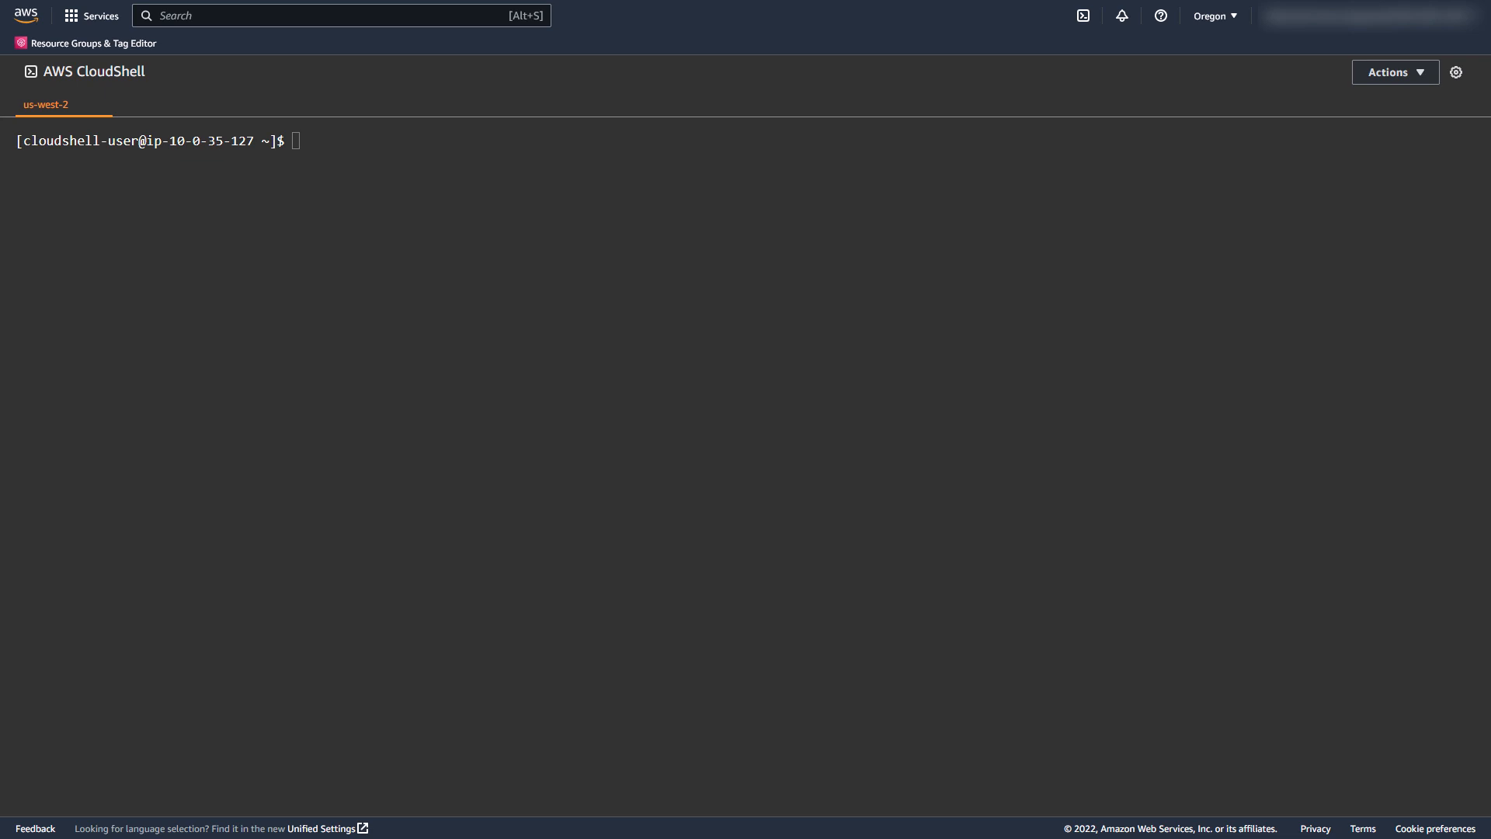
Step: In AWS CloudShell, set traffic distribution group 82d0e8ae-c011-4fda-8c4f-cb302a89451c to 0 percent us-east-1 and 100 percent us-west-2, and retrieve its distribution
click(352, 161)
text(aws connect update-traffic-distribution --id 82d0e8ae-c011-4fda-8c4f-cb302a89451c --cli-input-json '{ "TelephonyConfig": { "Distributions": [ { "Percentage": 0, "Region": "us-east-1" } ,{"Percentage": 100, "Region": "us-west-2" }] } }')
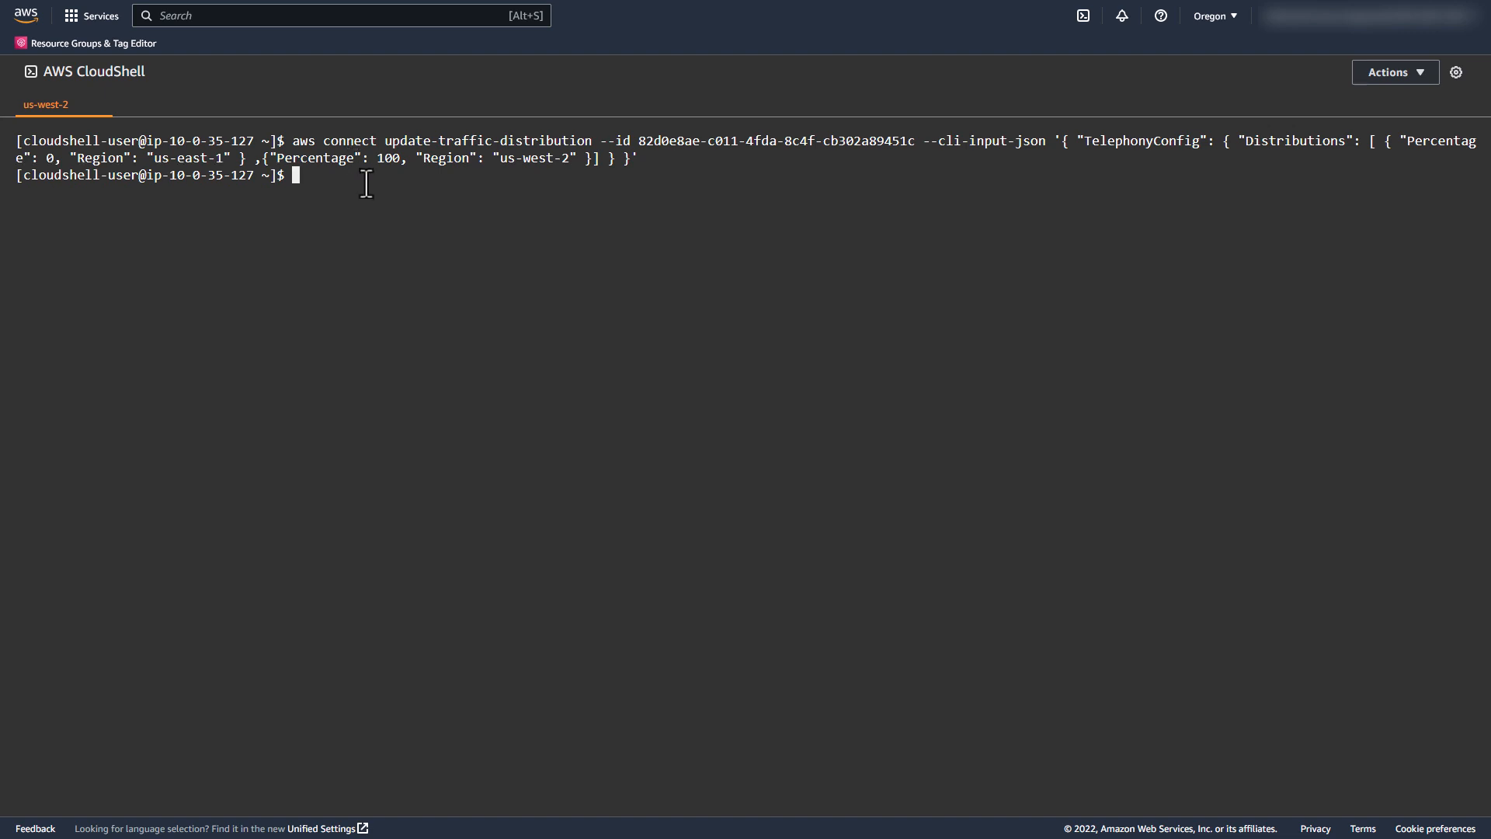
text(aws connect get-traffic-distribution --id 82d0e8ae-c011-4fda-8c4f-cb302a89451c)
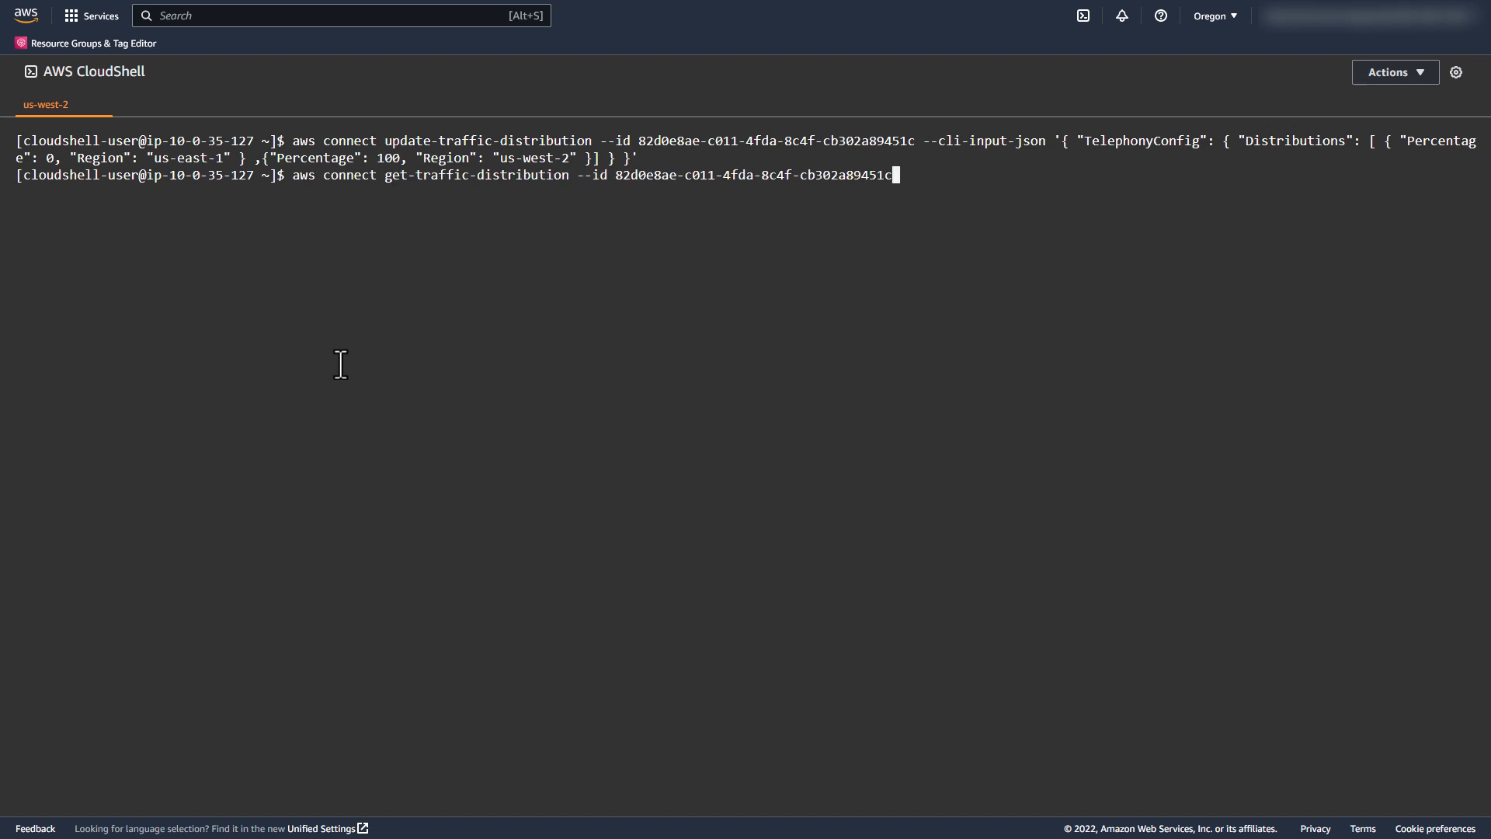
key(Return)
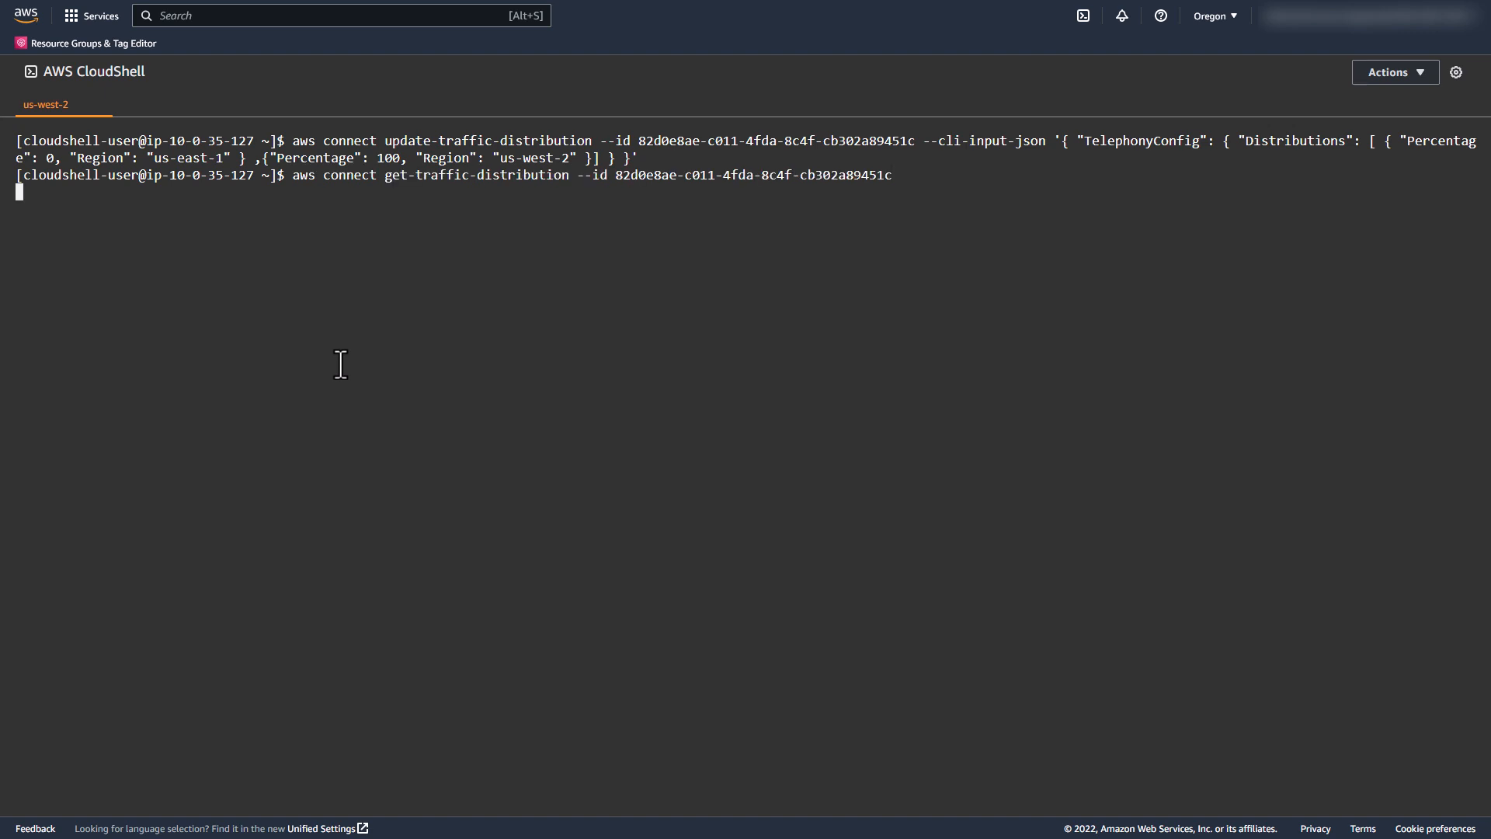